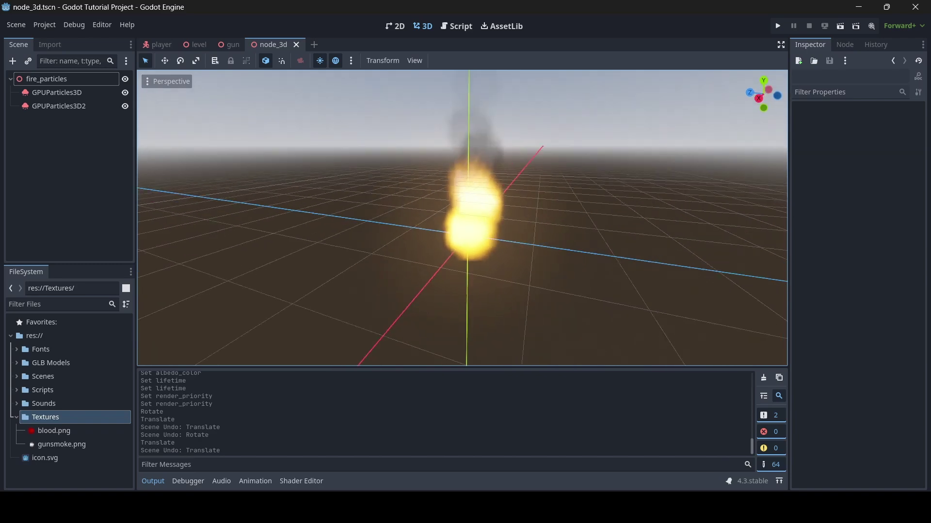
Examine the finished fire and smoke particle effect from several angles and distances in the 3D scene.
{"action": "key", "text": "d"}
{"action": "right_click_drag", "start_coordinate": [461, 218], "coordinate": [301, 230]}
{"action": "key", "text": "w"}
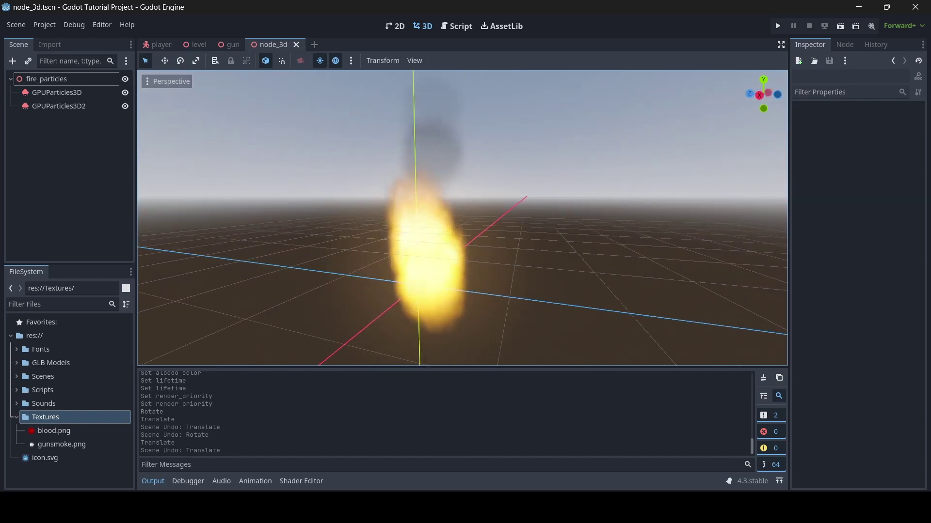
{"action": "key", "text": "d"}
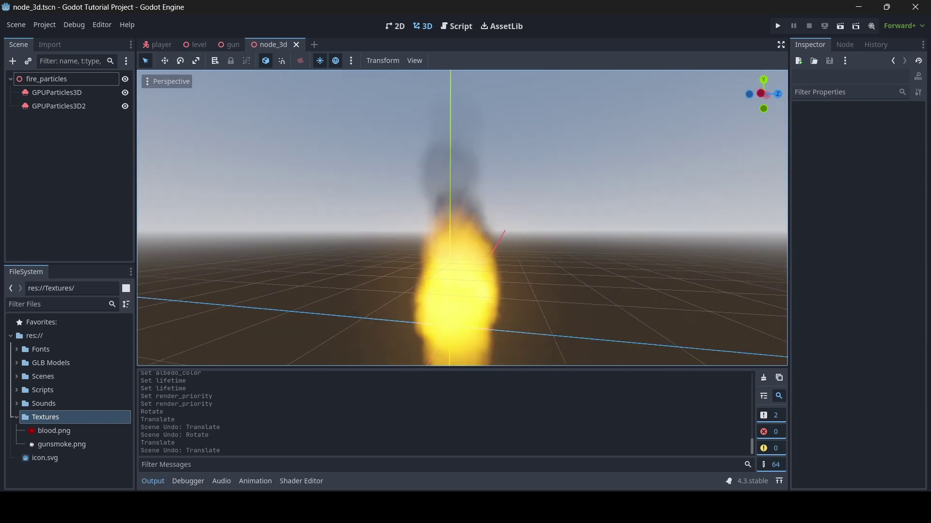
{"action": "key", "text": "a"}
{"action": "right_click_drag", "start_coordinate": [469, 270], "coordinate": [555, 287]}
{"action": "key", "text": "w"}
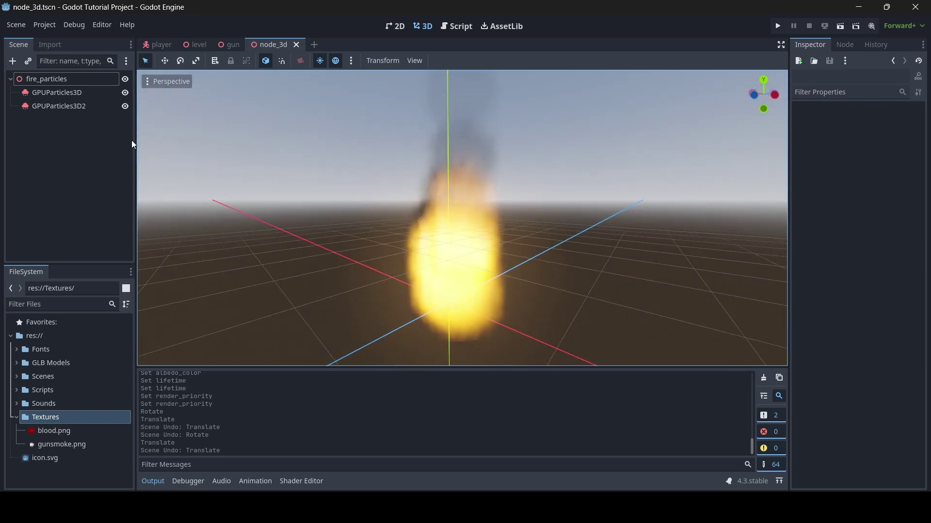
{"action": "left_click", "coordinate": [68, 92]}
{"action": "left_click", "coordinate": [65, 107]}
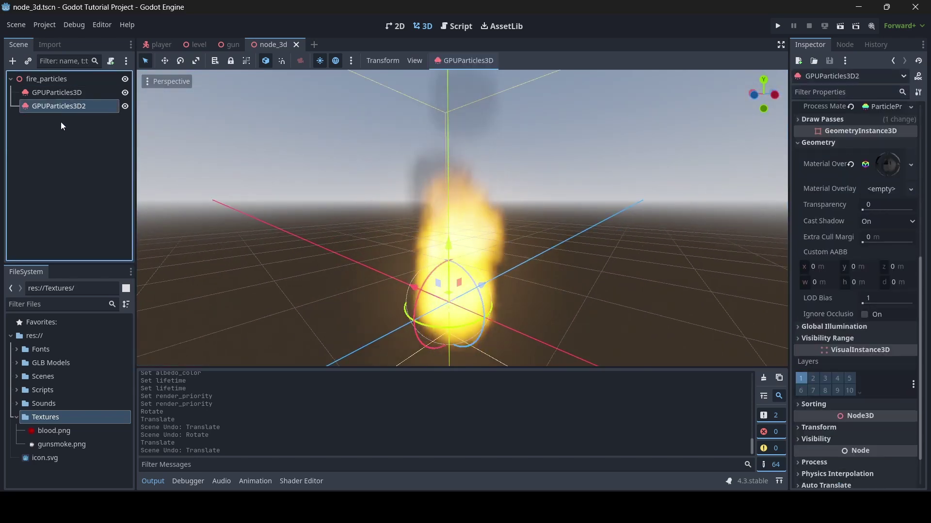
{"action": "left_click", "coordinate": [62, 126]}
{"action": "key", "text": "s"}
{"action": "right_click_drag", "start_coordinate": [474, 199], "coordinate": [557, 225]}
{"action": "key", "text": "a"}
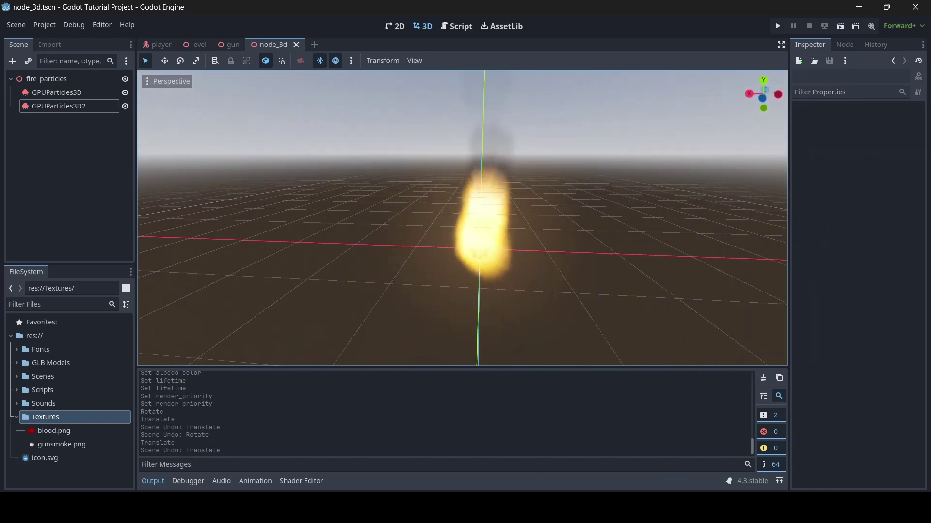
{"action": "middle_click_drag", "start_coordinate": [465, 218], "coordinate": [466, 218]}
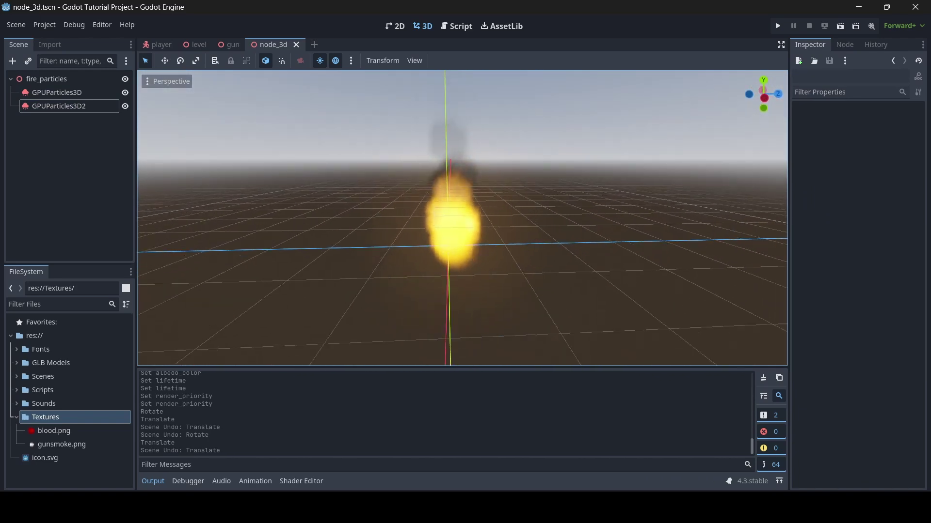
{"action": "key", "text": "w"}
{"action": "right_click_drag", "start_coordinate": [465, 219], "coordinate": [543, 218]}
{"action": "key", "text": "s"}
{"action": "key", "text": "w"}
{"action": "key", "text": "a"}
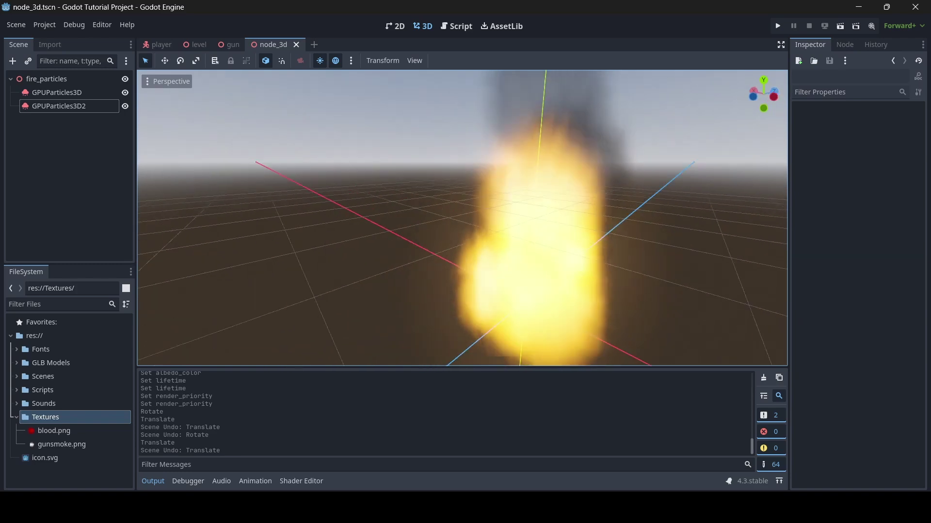
{"action": "middle_click_drag", "start_coordinate": [465, 218], "coordinate": [465, 218]}
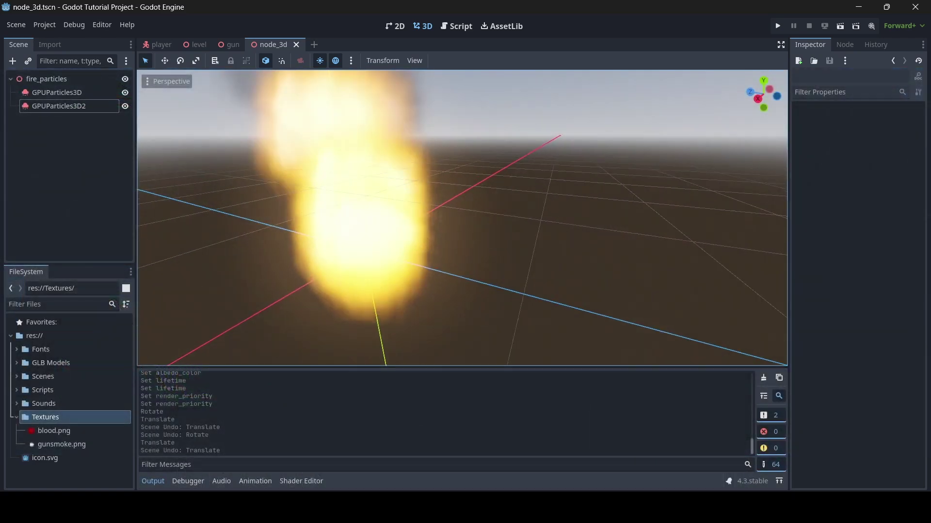
{"action": "key", "text": "a"}
{"action": "right_click_drag", "start_coordinate": [462, 218], "coordinate": [336, 213]}
{"action": "key", "text": "d"}
{"action": "key", "text": "w"}
{"action": "key", "text": "s"}
{"action": "key", "text": "d"}
{"action": "key", "text": "w"}
{"action": "key", "text": "d"}
{"action": "scroll", "coordinate": [461, 218], "scroll_direction": "down", "scroll_amount": 4}
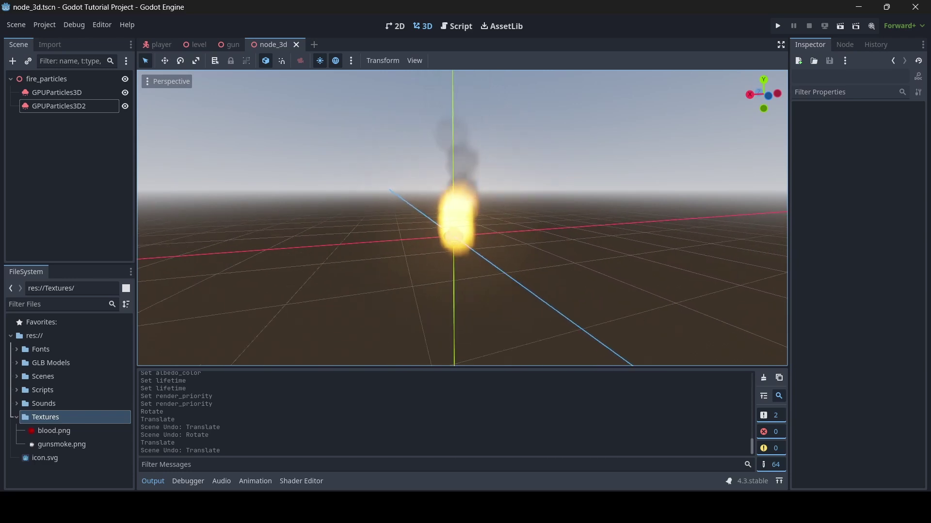
{"action": "key", "text": "w"}
{"action": "key", "text": "a"}
{"action": "right_click_drag", "start_coordinate": [474, 192], "coordinate": [616, 211]}
{"action": "key", "text": "s"}
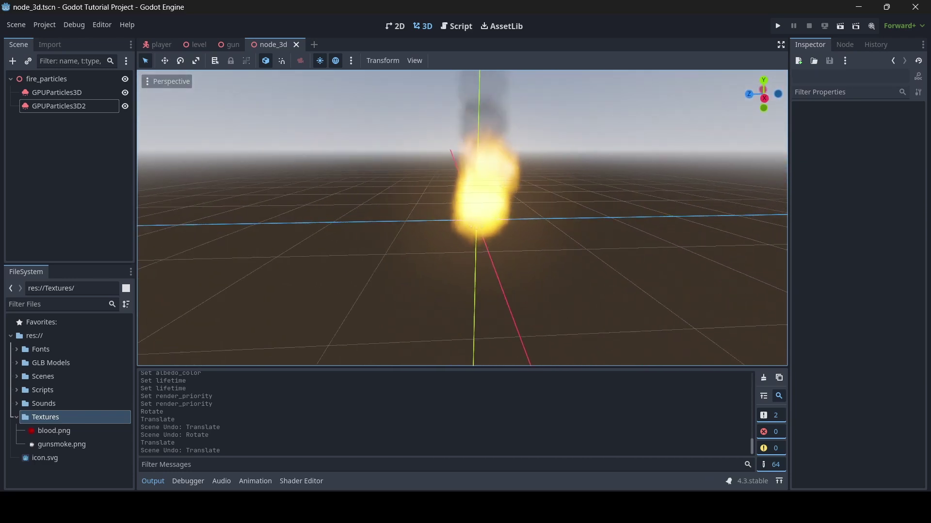
Create a new scene with a 3D root node and rename the root fire_particles.
{"action": "left_click", "coordinate": [315, 44]}
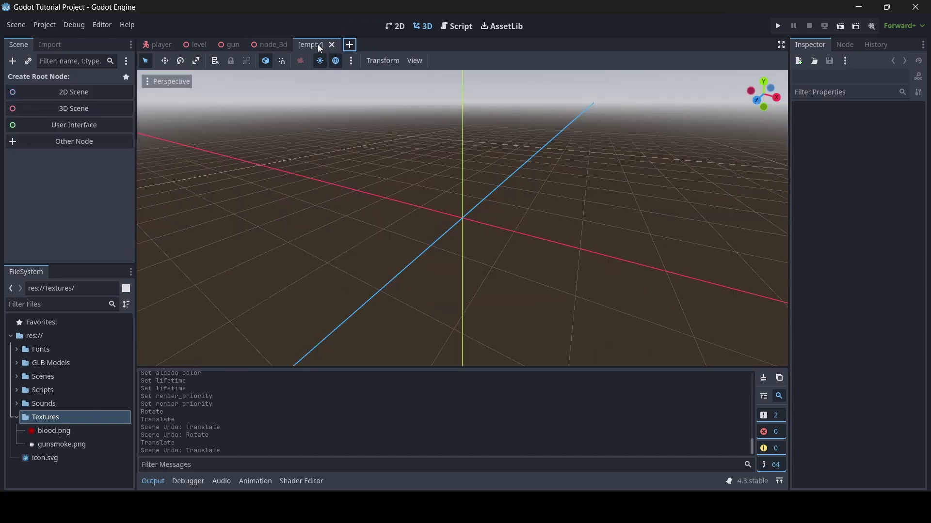
{"action": "left_click", "coordinate": [101, 107]}
{"action": "double_click", "coordinate": [52, 81]}
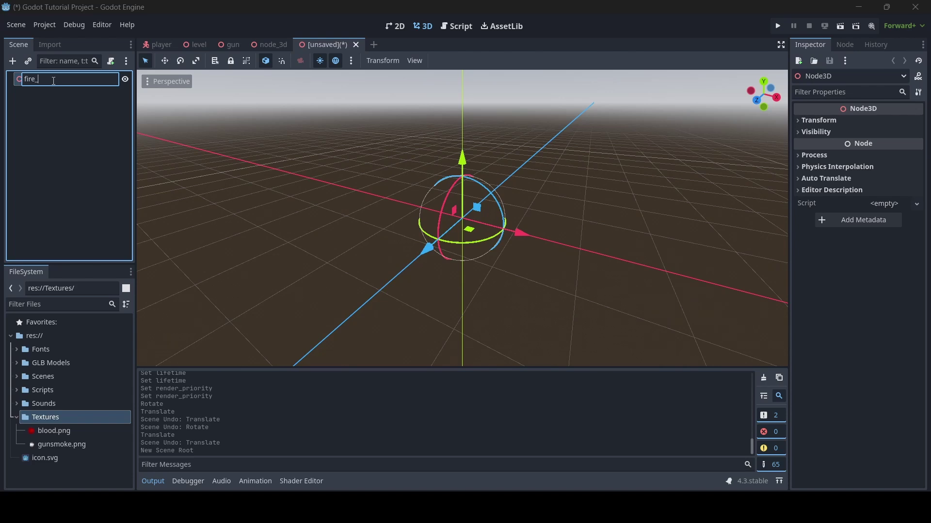
{"action": "type", "text": "fire_particles"}
{"action": "key", "text": "Return"}
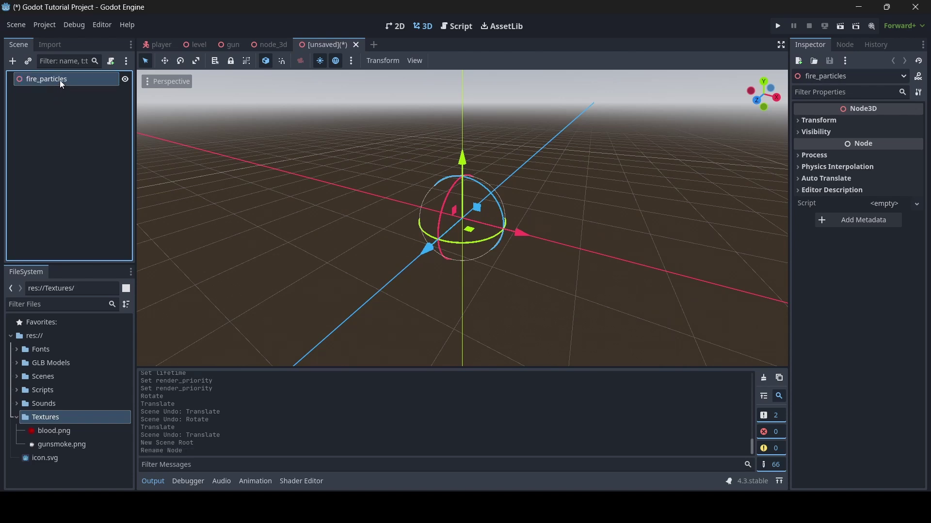
Add a GPUParticles3D node as a child of the fire_particles root.
{"action": "right_click", "coordinate": [59, 80]}
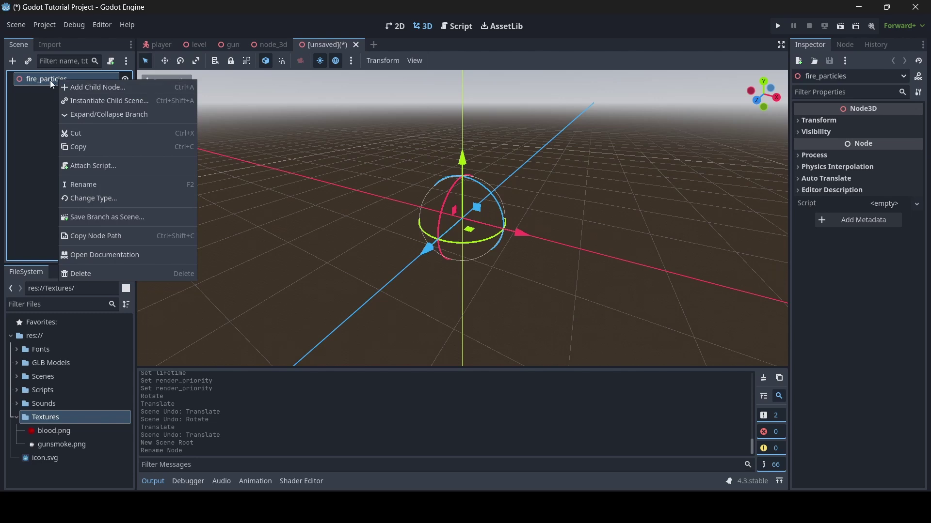
{"action": "left_click", "coordinate": [76, 87]}
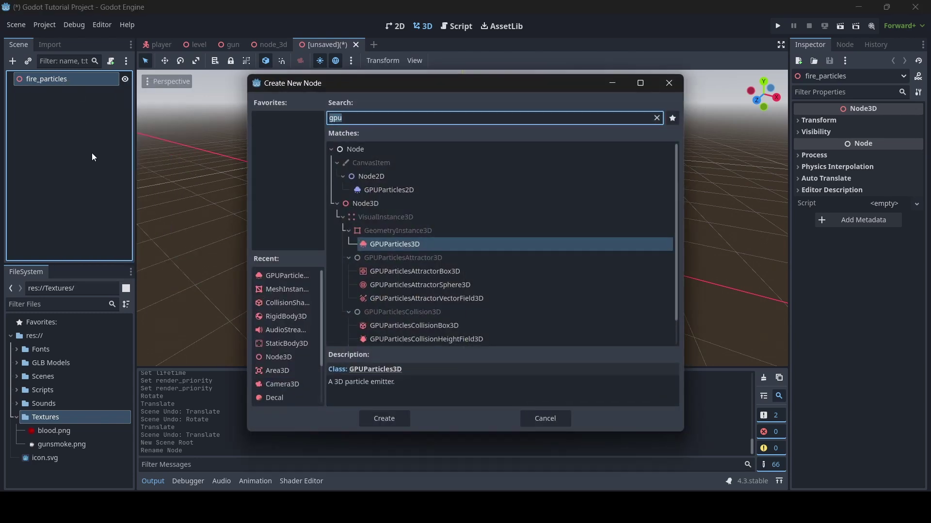
{"action": "type", "text": "gpup"}
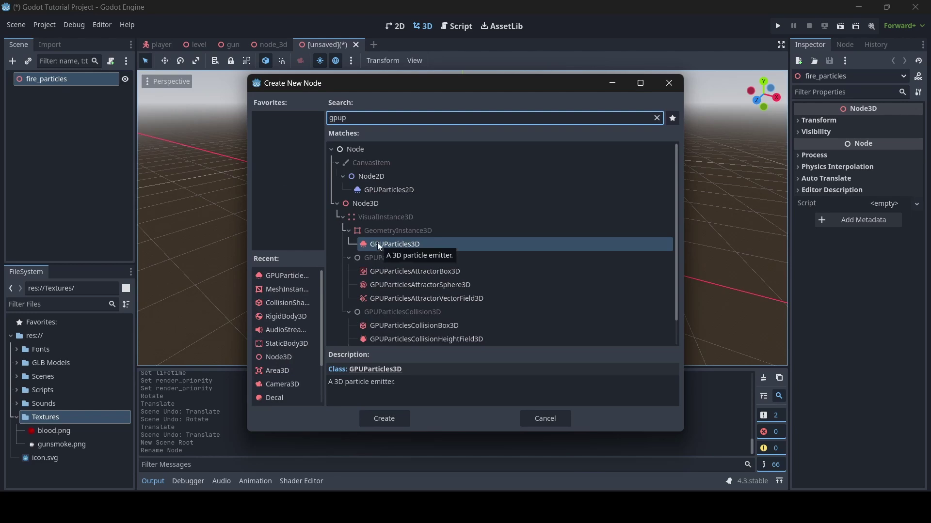
{"action": "left_click", "coordinate": [333, 119]}
{"action": "key", "text": "BackSpace"}
{"action": "type", "text": "c"}
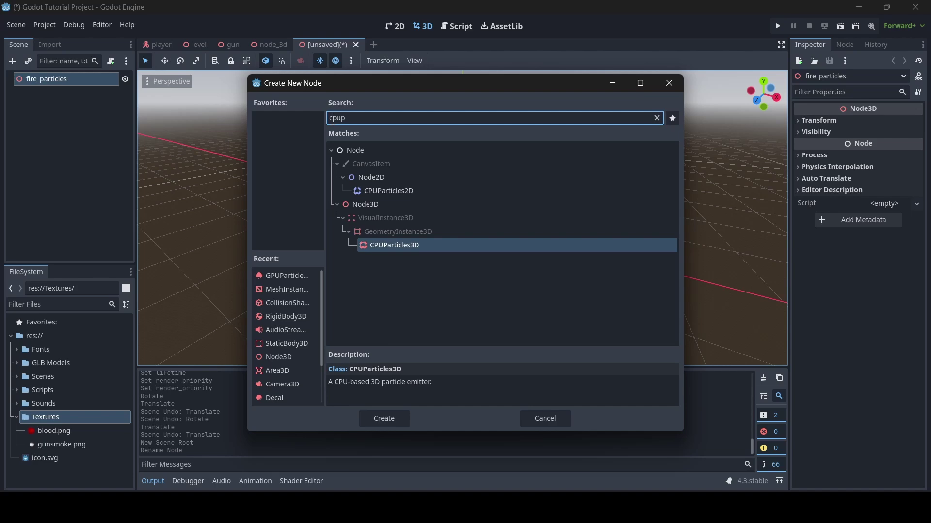
{"action": "key", "text": "BackSpace"}
{"action": "type", "text": "g"}
{"action": "double_click", "coordinate": [426, 243]}
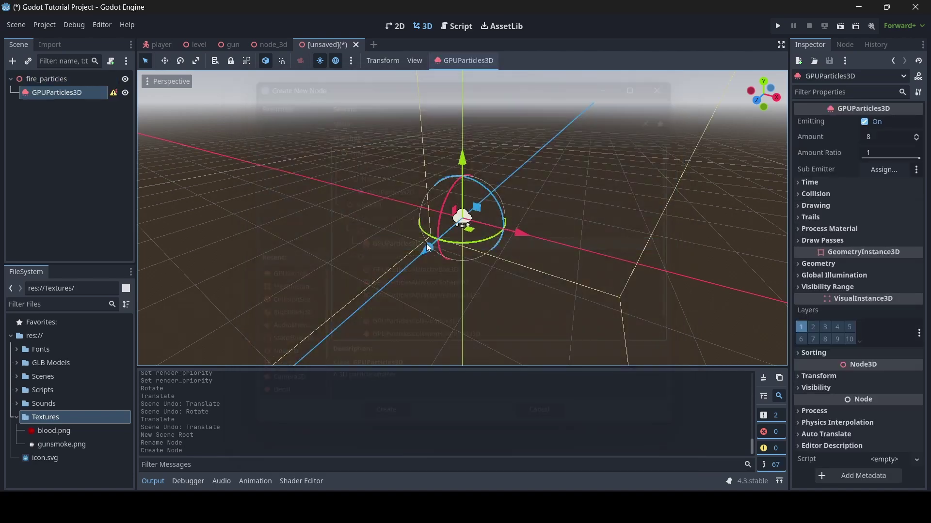
Assign a new QuadMesh to Pass 1 of the particle node's draw passes.
{"action": "key", "text": "a"}
{"action": "right_click_drag", "start_coordinate": [521, 232], "coordinate": [649, 221]}
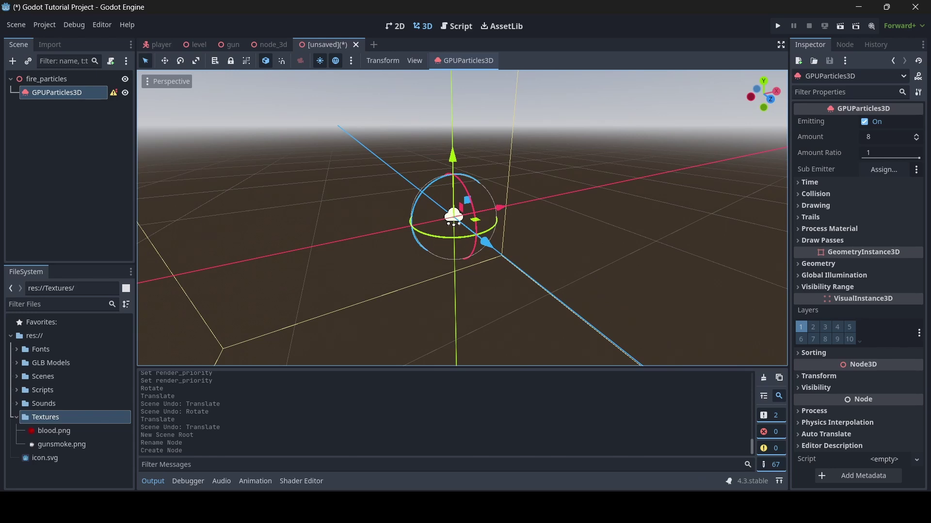
{"action": "mouse_move", "coordinate": [533, 218]}
{"action": "right_mouse_down"}
{"action": "mouse_move", "coordinate": [535, 227]}
{"action": "mouse_move", "coordinate": [527, 222]}
{"action": "right_mouse_up"}
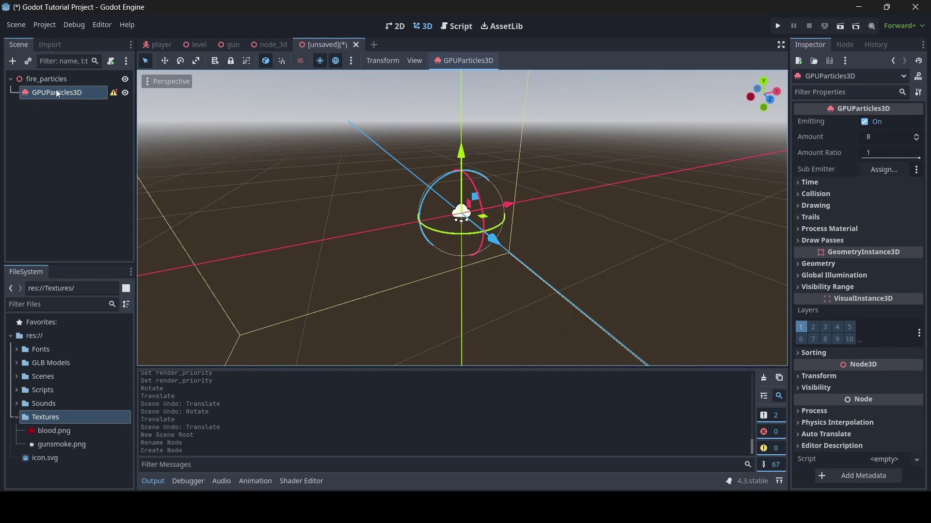
{"action": "left_click", "coordinate": [823, 240]}
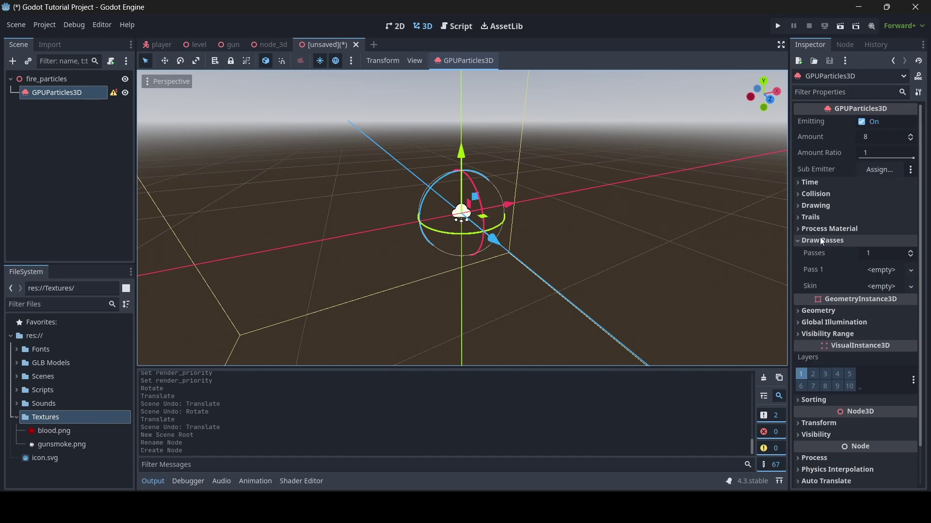
{"action": "left_click", "coordinate": [875, 274]}
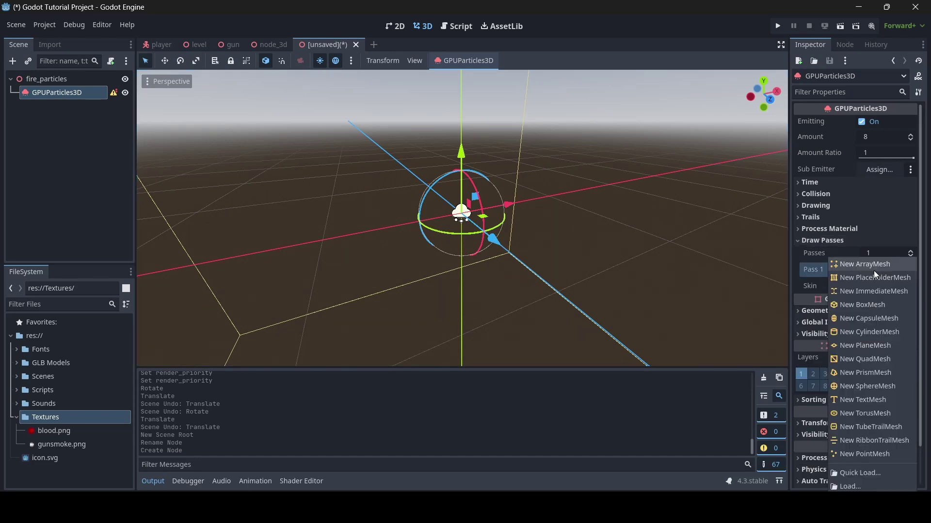
{"action": "left_click", "coordinate": [885, 361]}
Give the GPUParticles3D node a new ParticleProcessMaterial as its process material.
{"action": "right_click_drag", "start_coordinate": [558, 232], "coordinate": [600, 242]}
{"action": "key", "text": "d"}
{"action": "key", "text": "w"}
{"action": "key", "text": "a"}
{"action": "key", "text": "d"}
{"action": "key", "text": "a"}
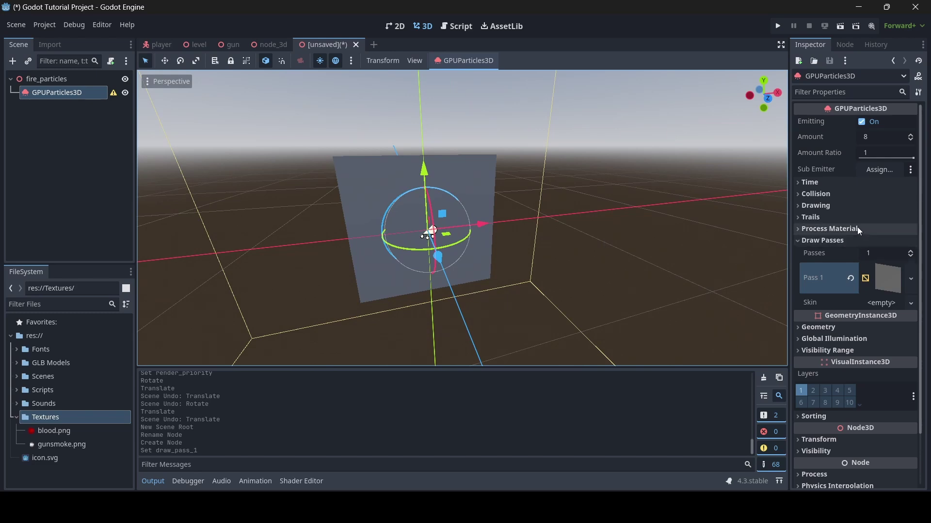
{"action": "left_click", "coordinate": [829, 229]}
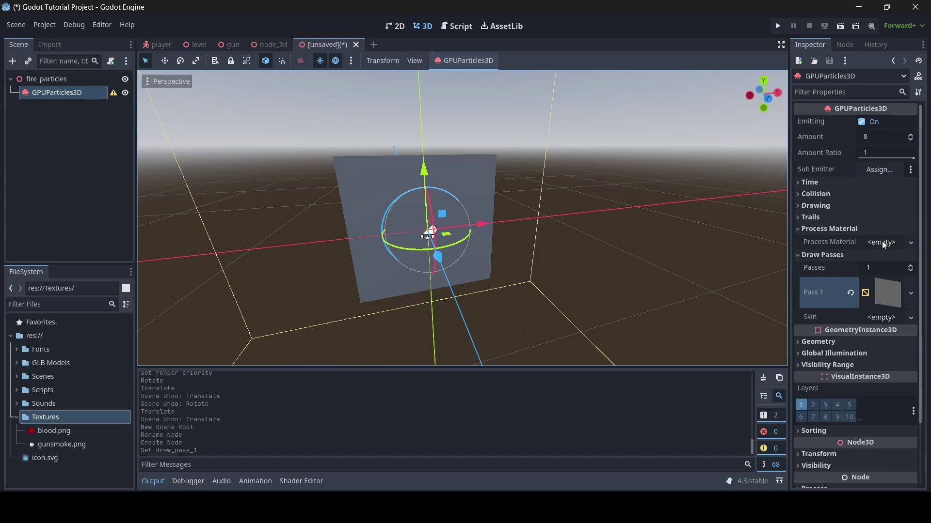
{"action": "left_click", "coordinate": [884, 243]}
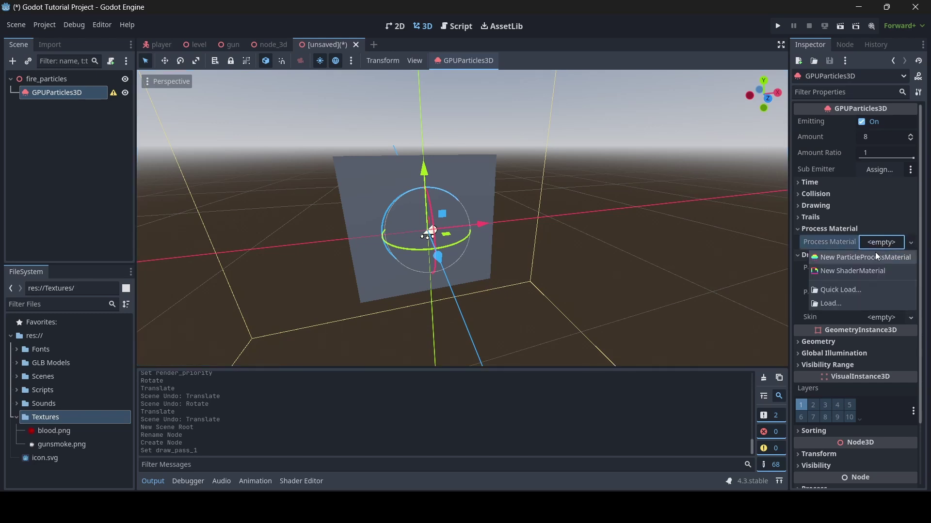
{"action": "left_click", "coordinate": [874, 258]}
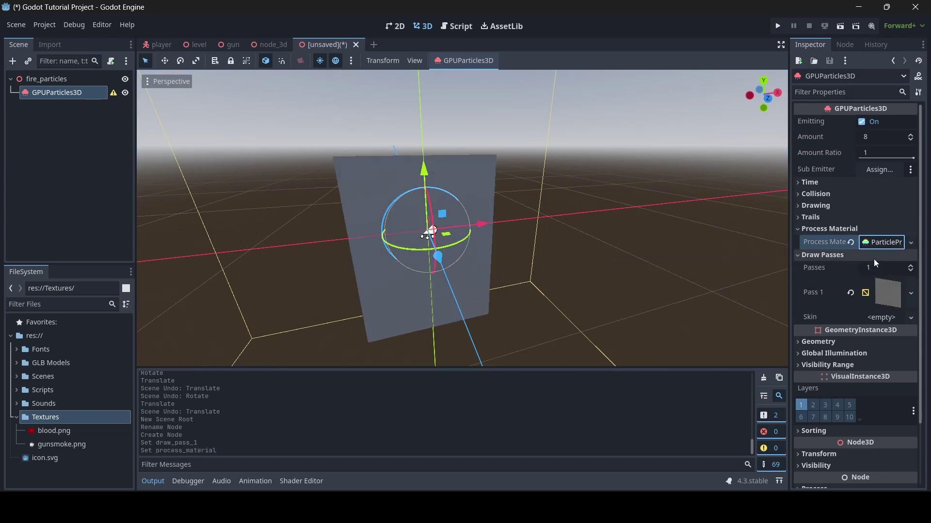
Examine the motion and orientation of the emitted quad particles from several angles.
{"action": "key", "text": "s"}
{"action": "right_click_drag", "start_coordinate": [510, 175], "coordinate": [462, 206]}
{"action": "key", "text": "d"}
{"action": "key", "text": "w"}
{"action": "key", "text": "a"}
{"action": "key", "text": "d"}
{"action": "key", "text": "w"}
{"action": "key", "text": "s"}
{"action": "key", "text": "s"}
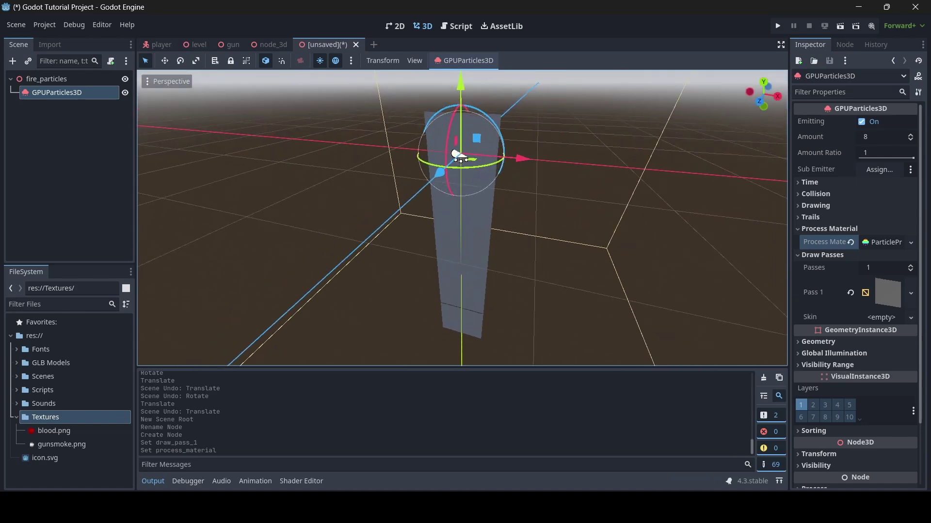
{"action": "middle_click_drag", "start_coordinate": [557, 170], "coordinate": [751, 135]}
{"action": "scroll", "coordinate": [462, 218], "scroll_direction": "up", "scroll_amount": 5}
{"action": "middle_click_drag", "start_coordinate": [654, 199], "coordinate": [609, 180]}
{"action": "key", "text": "w"}
{"action": "mouse_move", "coordinate": [465, 247]}
{"action": "right_mouse_down"}
{"action": "mouse_move", "coordinate": [478, 248]}
{"action": "mouse_move", "coordinate": [471, 257]}
{"action": "mouse_move", "coordinate": [468, 244]}
{"action": "right_mouse_up"}
{"action": "key", "text": "s"}
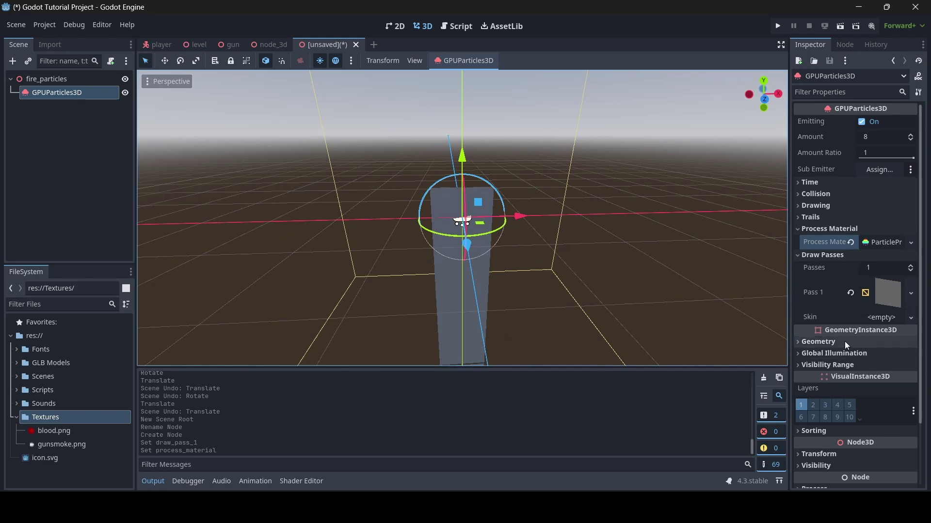
{"action": "mouse_move", "coordinate": [468, 244]}
{"action": "right_mouse_down"}
{"action": "mouse_move", "coordinate": [468, 260]}
{"action": "mouse_move", "coordinate": [468, 249]}
{"action": "right_mouse_up"}
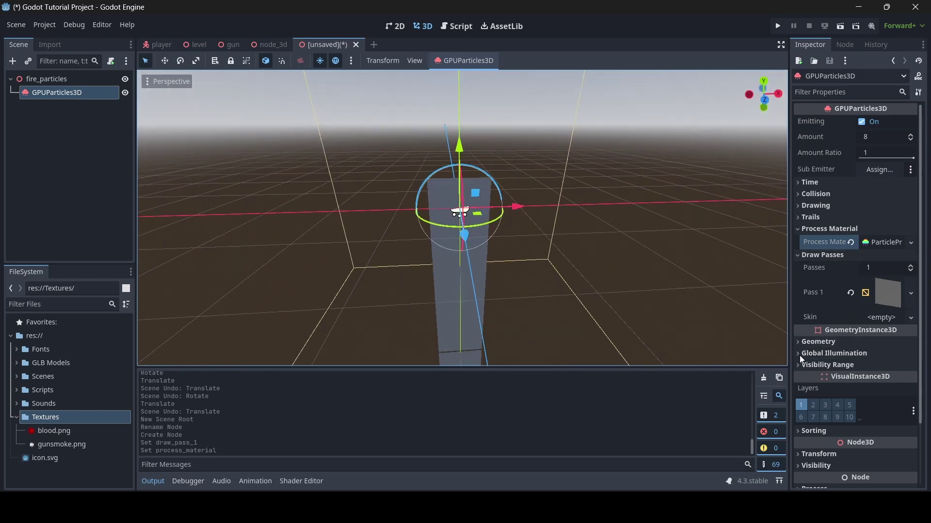
Set the particle node's geometry material override to a new StandardMaterial3D.
{"action": "left_click", "coordinate": [830, 341]}
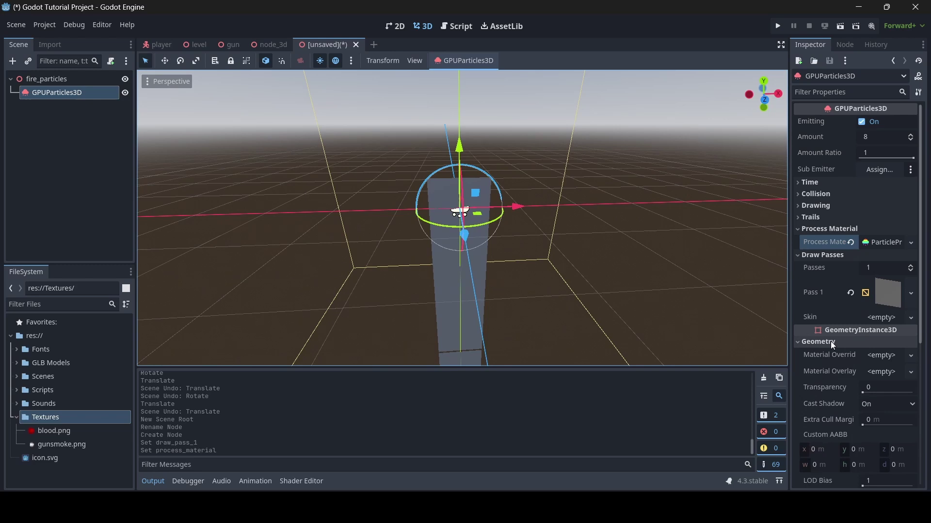
{"action": "left_click", "coordinate": [884, 357]}
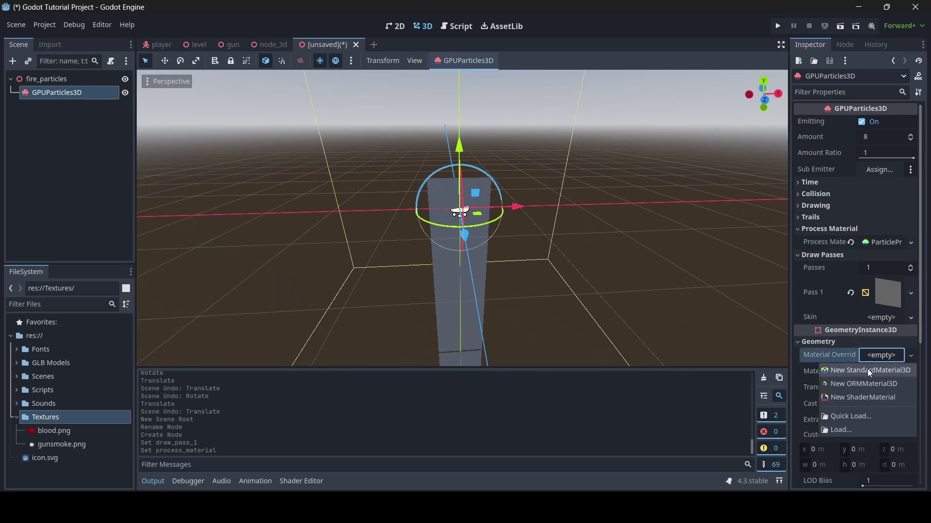
{"action": "left_click", "coordinate": [868, 369]}
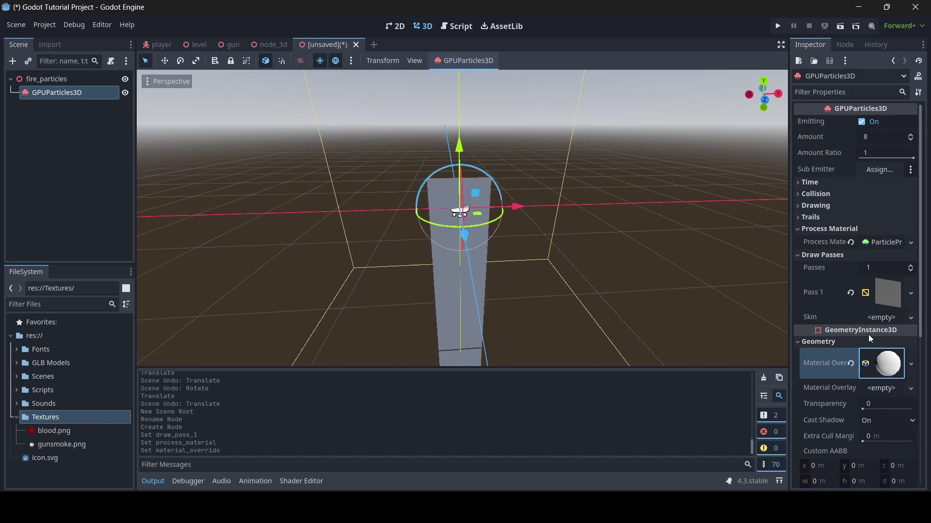
Assign the gunsmoke.png texture to the albedo of the particle node's material override.
{"action": "scroll", "coordinate": [870, 330], "scroll_direction": "down", "scroll_amount": 3}
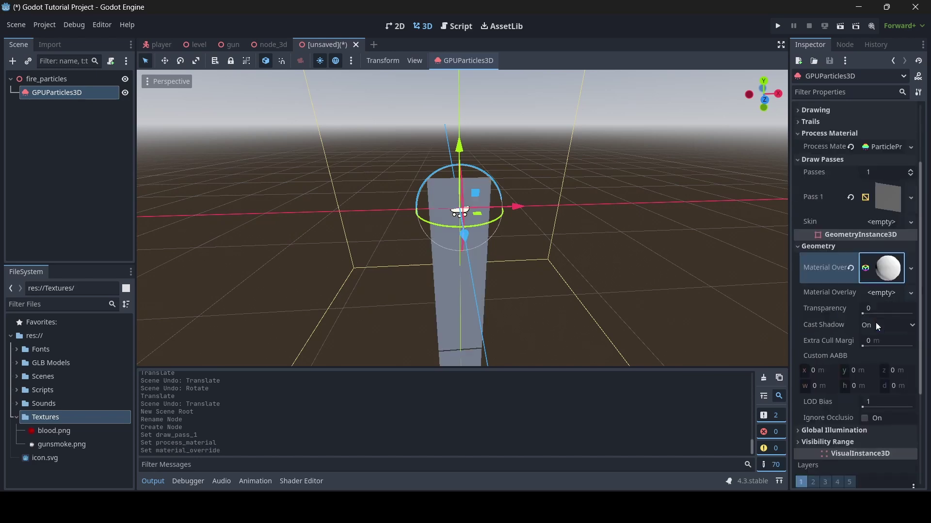
{"action": "left_click", "coordinate": [886, 267]}
{"action": "scroll", "coordinate": [885, 250], "scroll_direction": "down", "scroll_amount": 4}
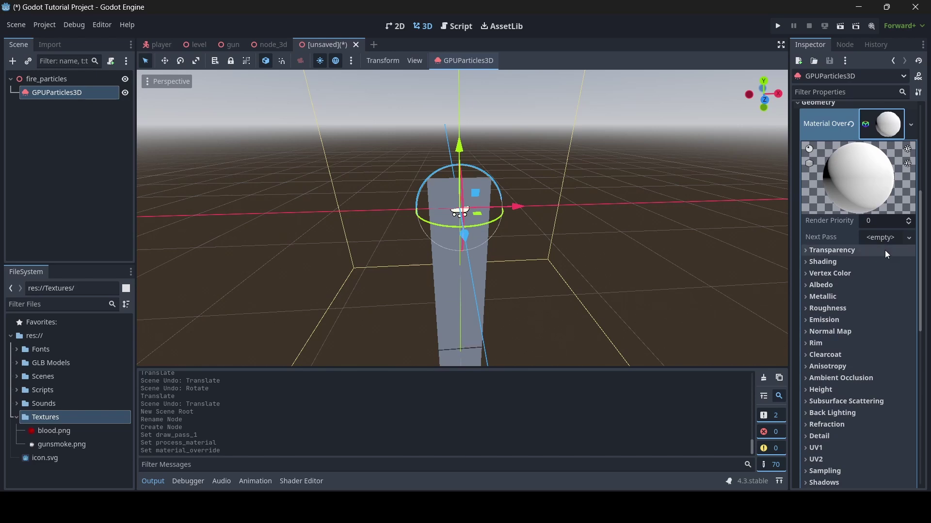
{"action": "left_click", "coordinate": [836, 285]}
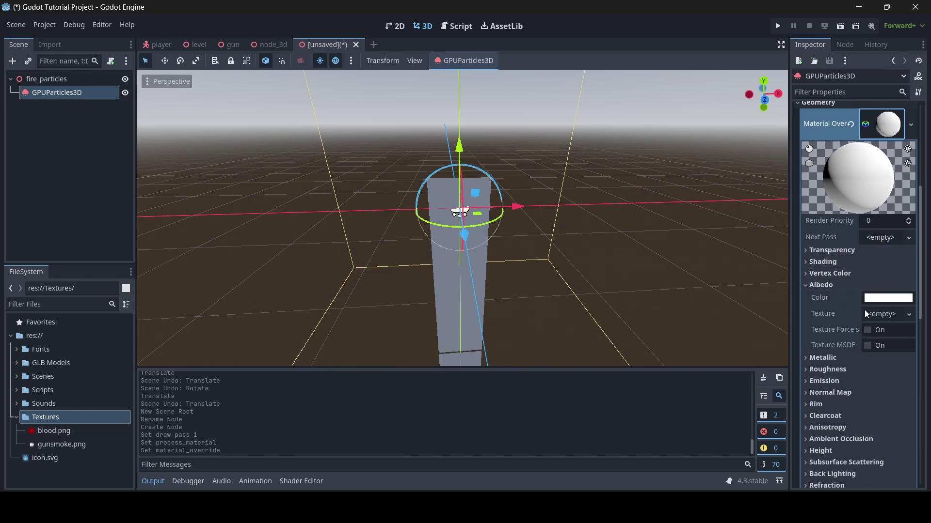
{"action": "left_click", "coordinate": [885, 314]}
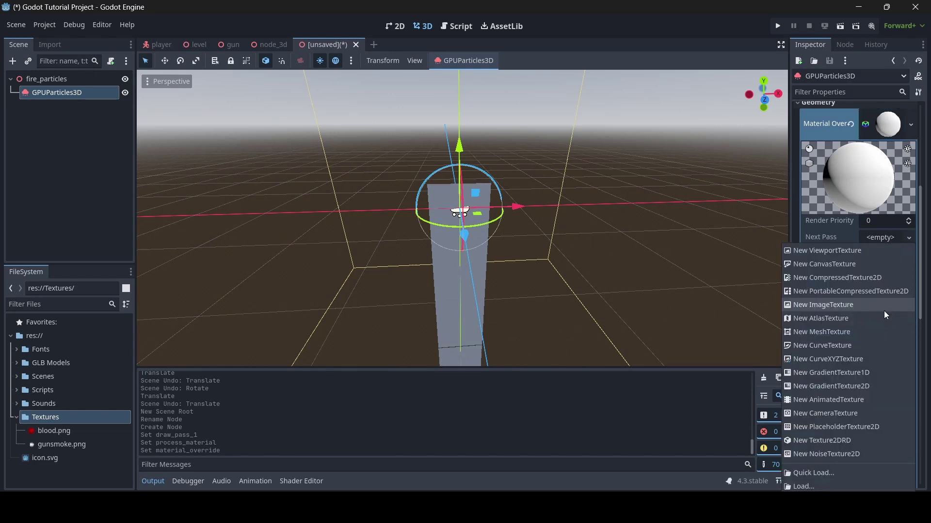
{"action": "left_click", "coordinate": [822, 472]}
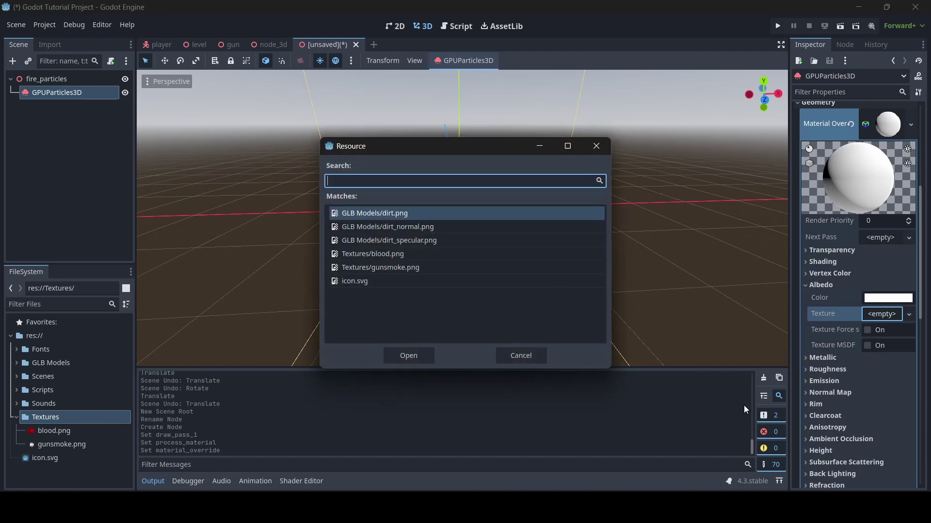
{"action": "type", "text": "smoke"}
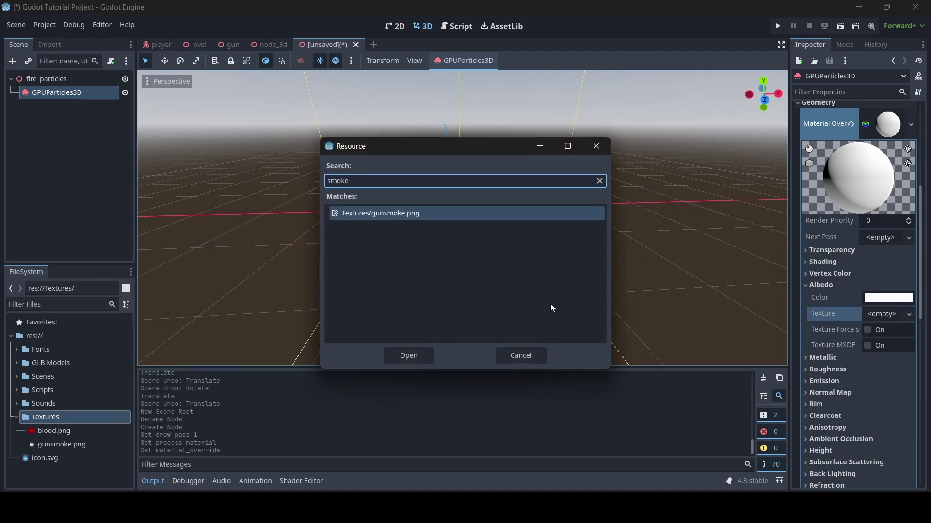
{"action": "double_click", "coordinate": [388, 212]}
Set the override material's transparency mode to Alpha.
{"action": "key", "text": "w"}
{"action": "mouse_move", "coordinate": [388, 213]}
{"action": "right_mouse_down"}
{"action": "mouse_move", "coordinate": [390, 229]}
{"action": "mouse_move", "coordinate": [391, 192]}
{"action": "mouse_move", "coordinate": [399, 196]}
{"action": "mouse_move", "coordinate": [390, 219]}
{"action": "mouse_move", "coordinate": [410, 217]}
{"action": "mouse_move", "coordinate": [395, 173]}
{"action": "mouse_move", "coordinate": [374, 206]}
{"action": "right_mouse_up"}
{"action": "key", "text": "s"}
{"action": "key", "text": "s"}
{"action": "key", "text": "w"}
{"action": "key", "text": "s"}
{"action": "key", "text": "d"}
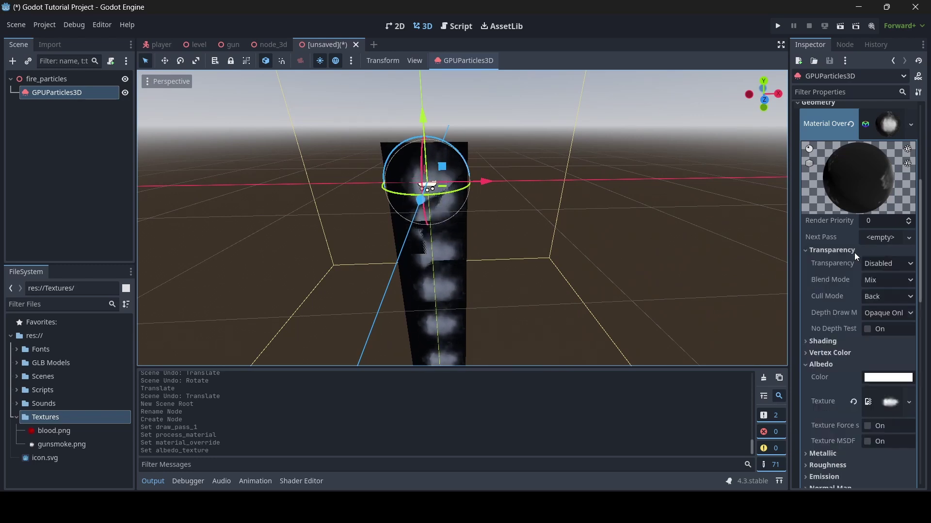
{"action": "left_click", "coordinate": [883, 263]}
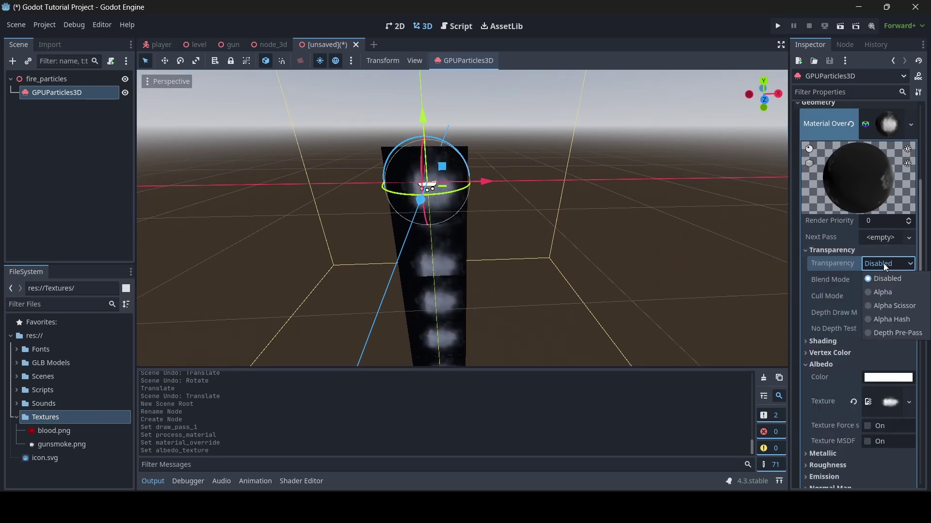
{"action": "left_click", "coordinate": [883, 292]}
Examine the transparent smoke particles from different distances and angles.
{"action": "key", "text": "w"}
{"action": "mouse_move", "coordinate": [462, 218]}
{"action": "right_mouse_down"}
{"action": "mouse_move", "coordinate": [464, 192]}
{"action": "mouse_move", "coordinate": [494, 196]}
{"action": "mouse_move", "coordinate": [485, 247]}
{"action": "mouse_move", "coordinate": [483, 209]}
{"action": "mouse_move", "coordinate": [472, 211]}
{"action": "right_mouse_up"}
{"action": "key", "text": "s"}
{"action": "key", "text": "w"}
{"action": "key", "text": "w"}
{"action": "key", "text": "s"}
{"action": "key", "text": "s"}
{"action": "key", "text": "w"}
{"action": "key", "text": "s"}
{"action": "scroll", "coordinate": [429, 115], "scroll_direction": "down", "scroll_amount": 4}
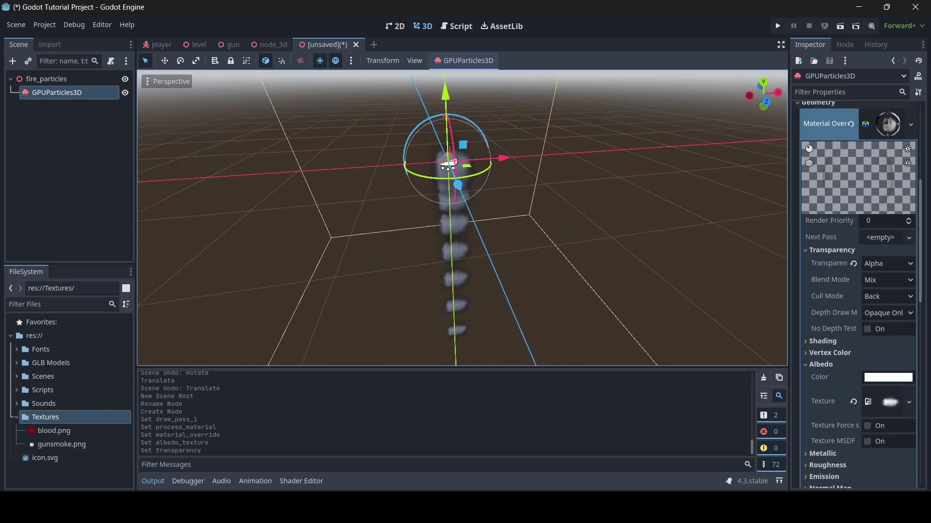
{"action": "scroll", "coordinate": [437, 160], "scroll_direction": "up", "scroll_amount": 4}
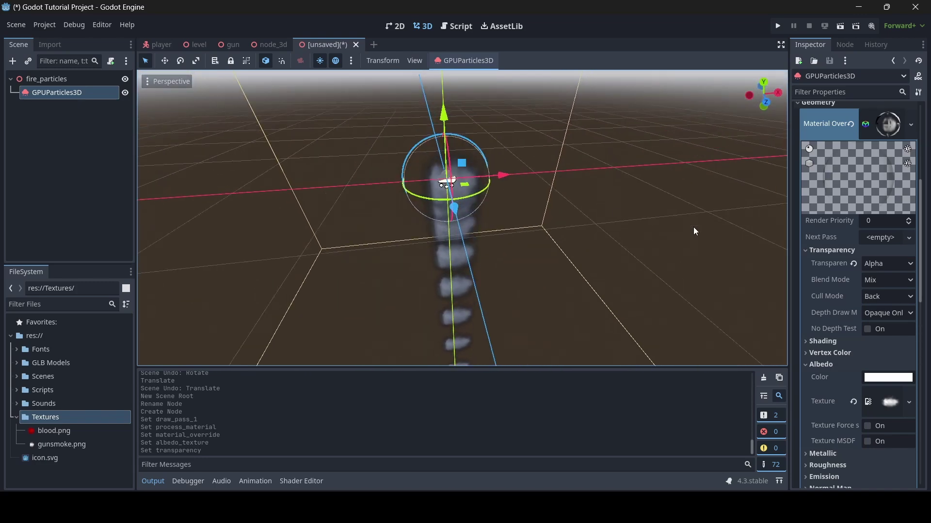
Set the override material's billboard mode to Enabled.
{"action": "scroll", "coordinate": [864, 335], "scroll_direction": "down", "scroll_amount": 5}
{"action": "scroll", "coordinate": [863, 306], "scroll_direction": "down", "scroll_amount": 3}
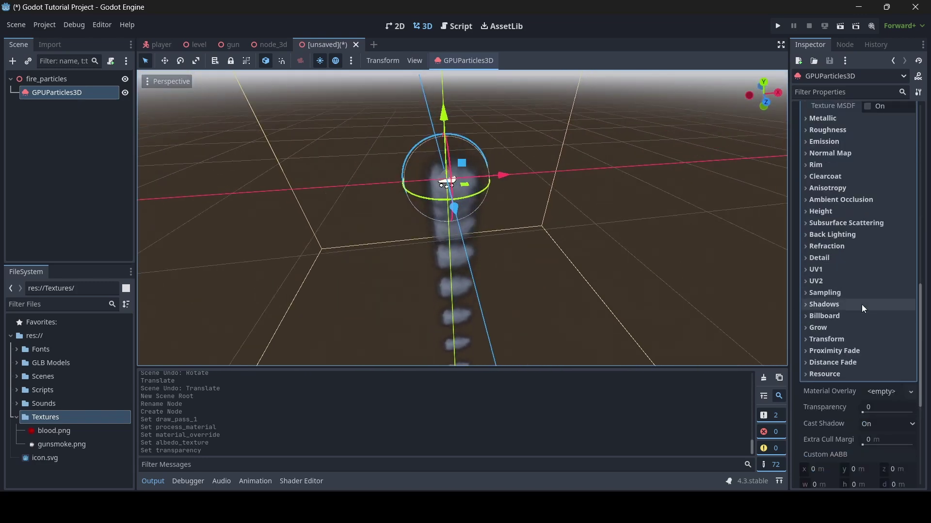
{"action": "left_click", "coordinate": [864, 316]}
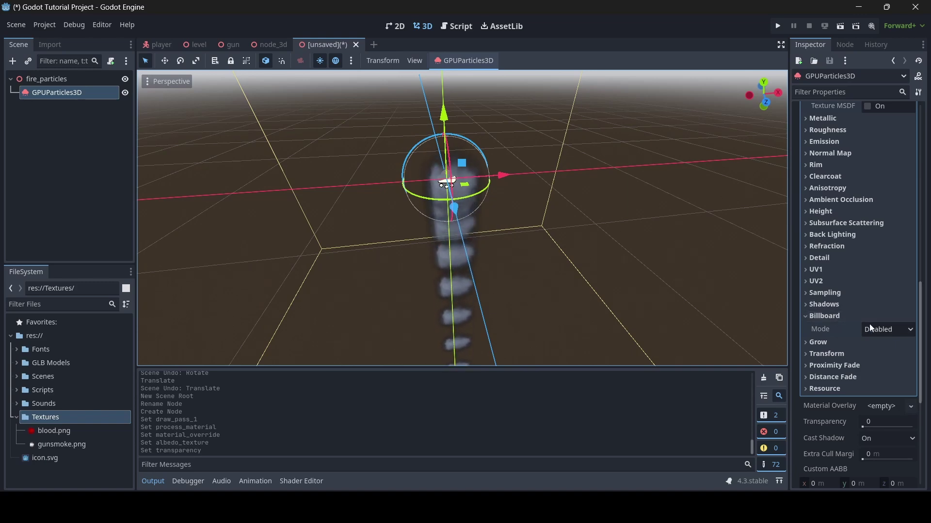
{"action": "left_click", "coordinate": [877, 329]}
{"action": "left_click", "coordinate": [875, 358]}
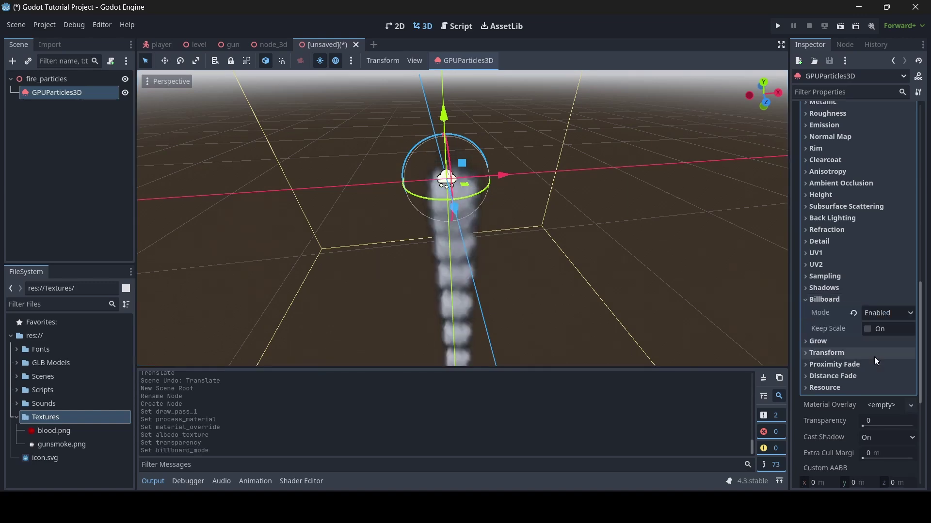
Orbit around the emitter to check how the billboarded particles face the camera.
{"action": "key", "text": "a"}
{"action": "right_click_drag", "start_coordinate": [399, 210], "coordinate": [672, 204]}
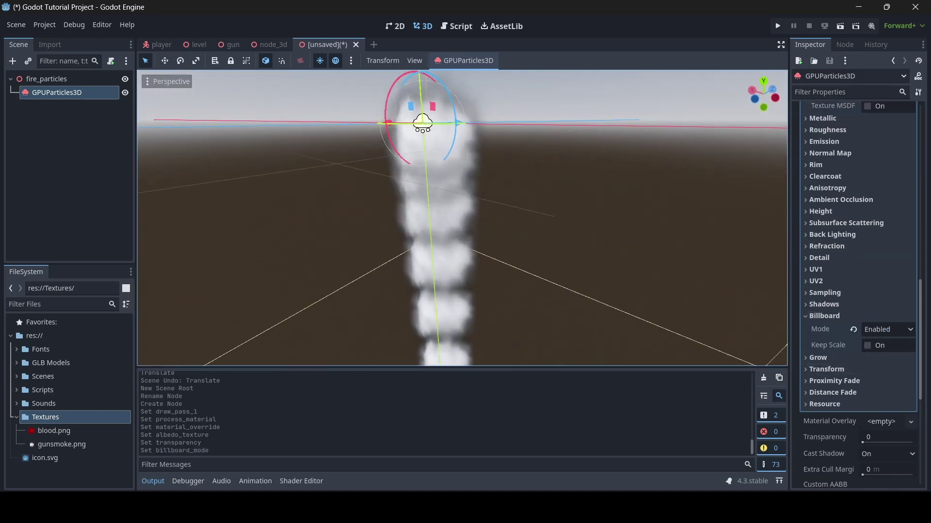
{"action": "right_click_drag", "start_coordinate": [436, 196], "coordinate": [451, 199]}
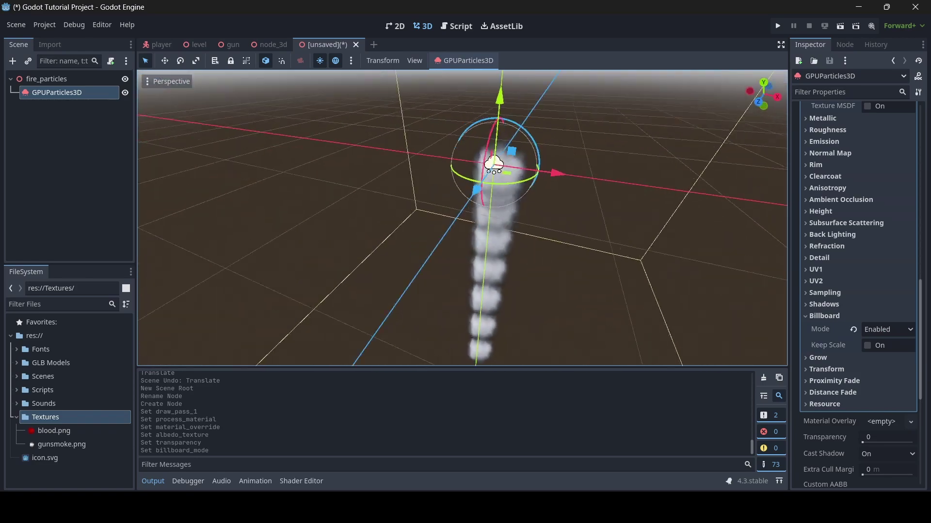
{"action": "key", "text": "d"}
{"action": "right_click_drag", "start_coordinate": [601, 203], "coordinate": [494, 199]}
{"action": "key", "text": "a"}
{"action": "key", "text": "d"}
{"action": "middle_click_drag", "start_coordinate": [526, 197], "coordinate": [485, 189]}
{"action": "middle_click_drag", "start_coordinate": [485, 189], "coordinate": [484, 184]}
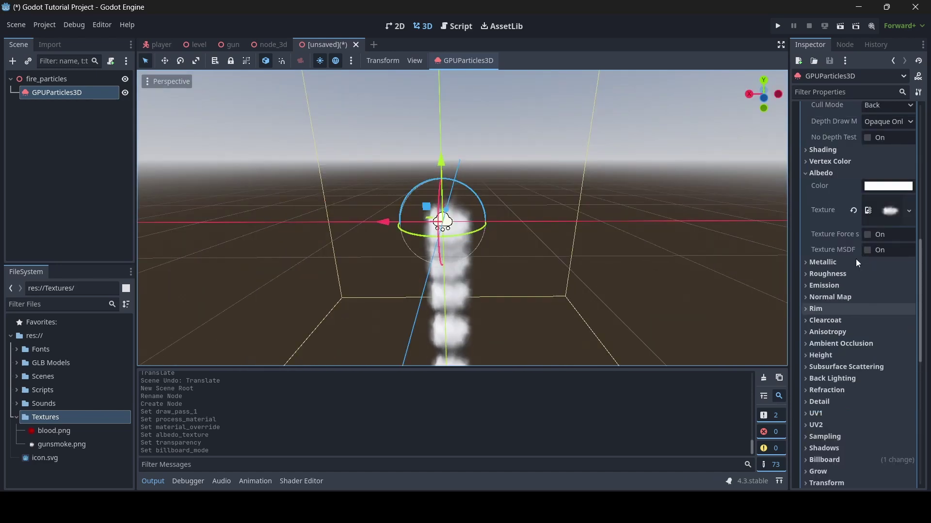
Enable emission on the override material and set its emission color to yellow-orange ecbd28.
{"action": "scroll", "coordinate": [856, 259], "scroll_direction": "down", "scroll_amount": 2}
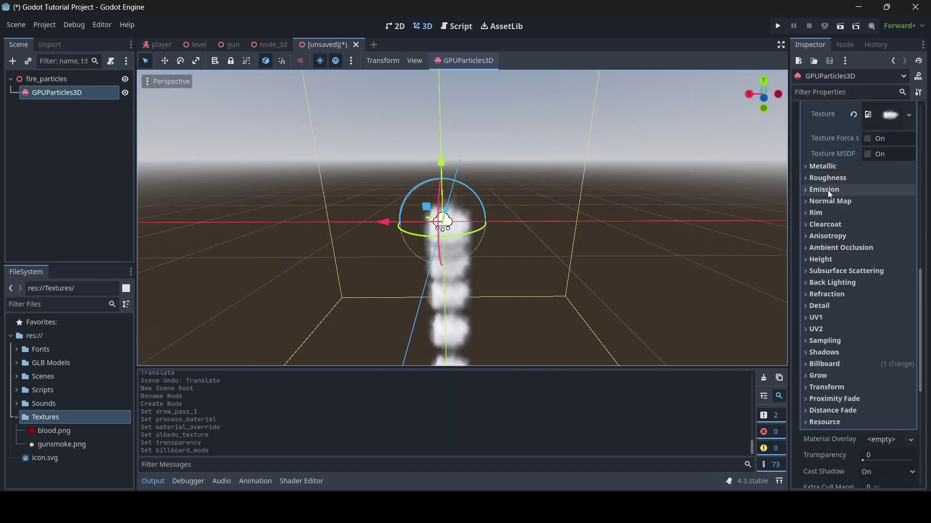
{"action": "left_click", "coordinate": [827, 190]}
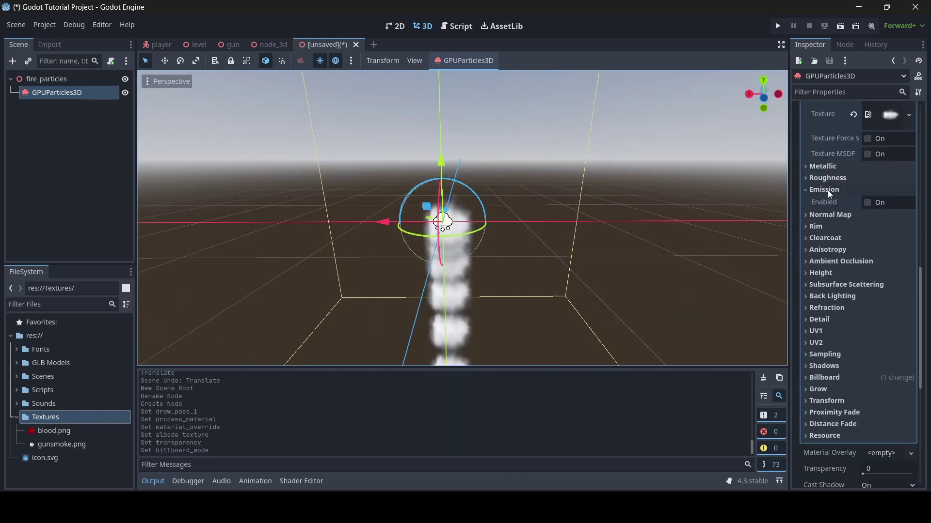
{"action": "left_click", "coordinate": [867, 203]}
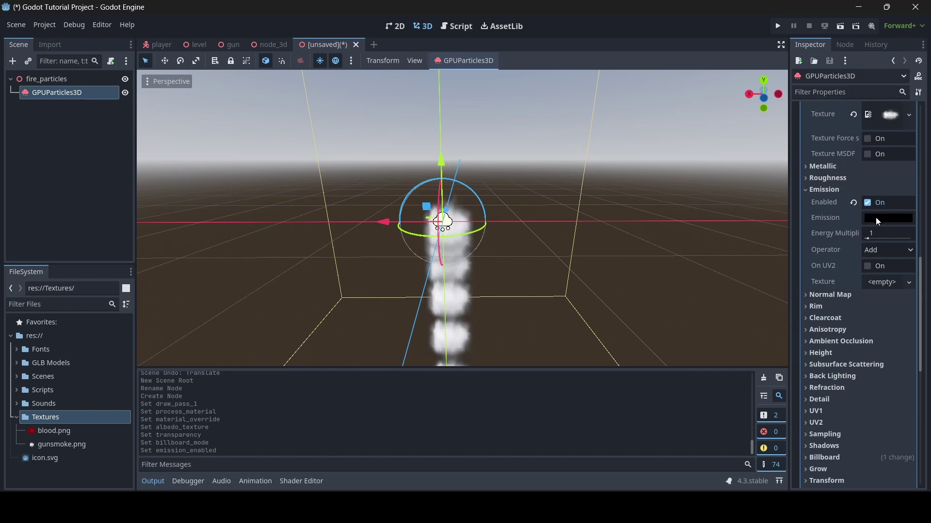
{"action": "left_click", "coordinate": [875, 217]}
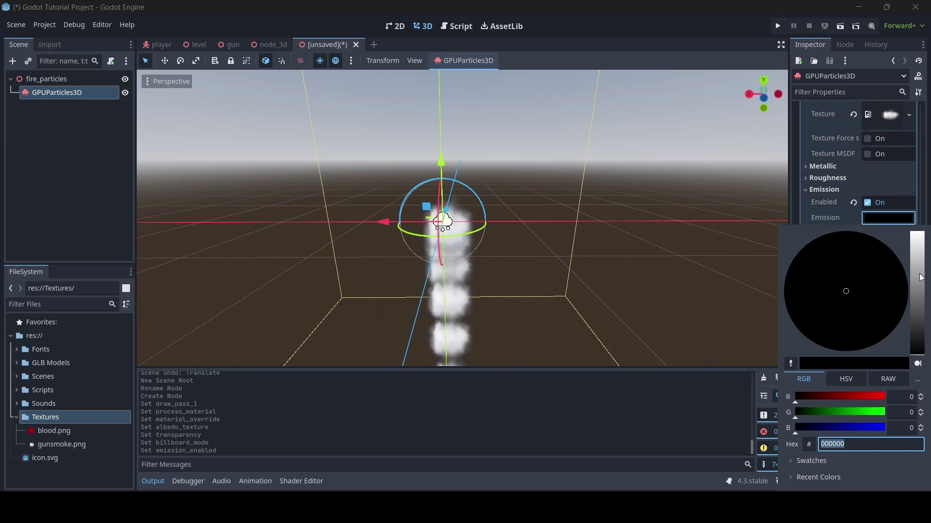
{"action": "left_click_drag", "start_coordinate": [919, 274], "coordinate": [916, 266]}
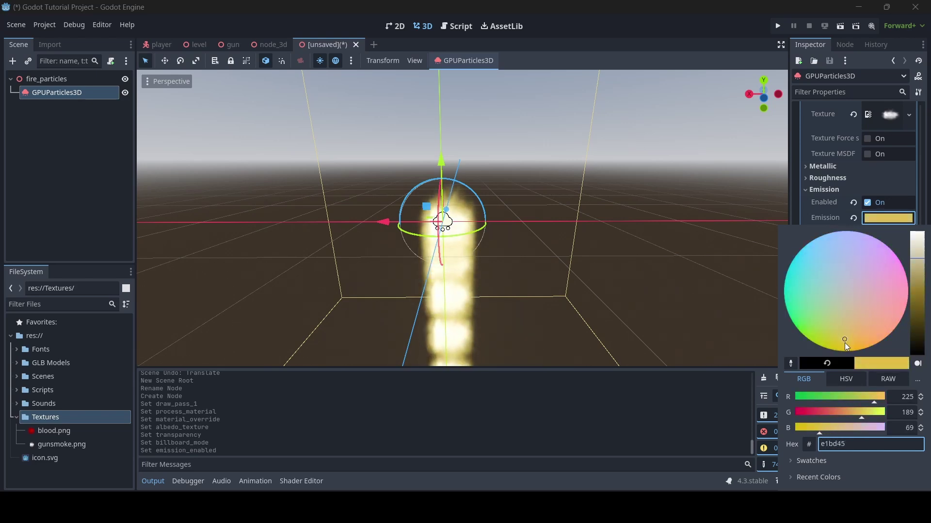
{"action": "left_click_drag", "start_coordinate": [844, 342], "coordinate": [848, 341]}
{"action": "mouse_move", "coordinate": [915, 260]}
{"action": "left_mouse_down"}
{"action": "mouse_move", "coordinate": [913, 252]}
{"action": "mouse_move", "coordinate": [916, 261]}
{"action": "left_mouse_up"}
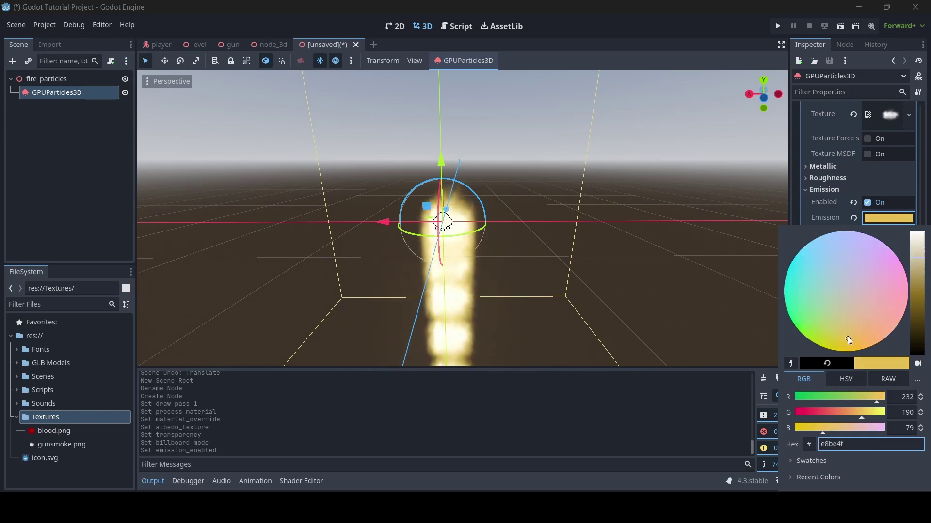
{"action": "mouse_move", "coordinate": [847, 337]}
{"action": "left_mouse_down"}
{"action": "mouse_move", "coordinate": [850, 354]}
{"action": "mouse_move", "coordinate": [842, 354]}
{"action": "mouse_move", "coordinate": [851, 345]}
{"action": "mouse_move", "coordinate": [854, 355]}
{"action": "mouse_move", "coordinate": [843, 350]}
{"action": "mouse_move", "coordinate": [855, 345]}
{"action": "mouse_move", "coordinate": [846, 348]}
{"action": "left_mouse_up"}
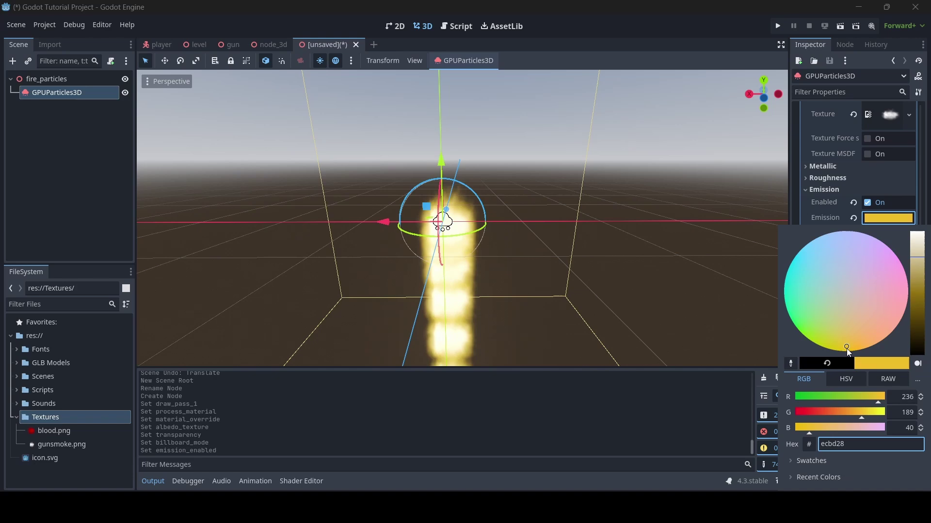
{"action": "left_click", "coordinate": [626, 199]}
Set the material's emission energy multiplier to 2.
{"action": "right_click_drag", "start_coordinate": [626, 200], "coordinate": [599, 218]}
{"action": "key", "text": "d"}
{"action": "key", "text": "w"}
{"action": "key", "text": "s"}
{"action": "key", "text": "a"}
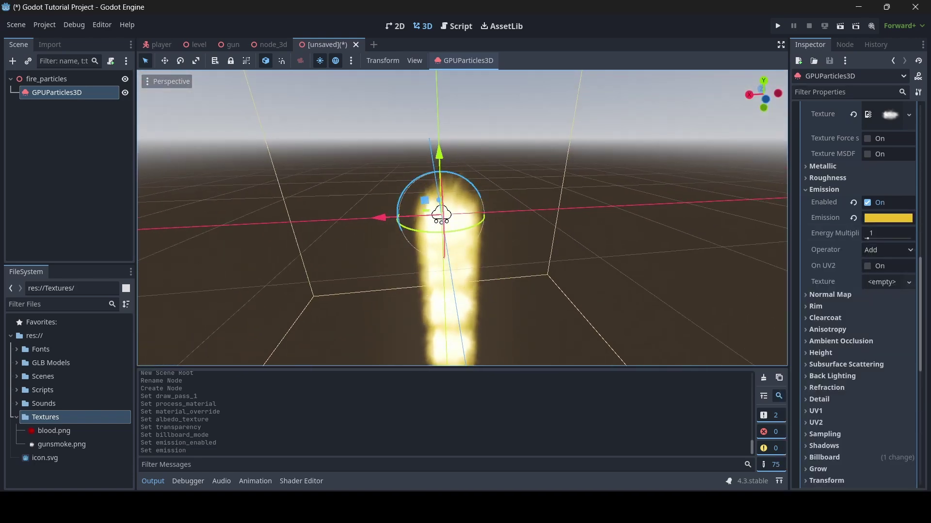
{"action": "left_click", "coordinate": [875, 233]}
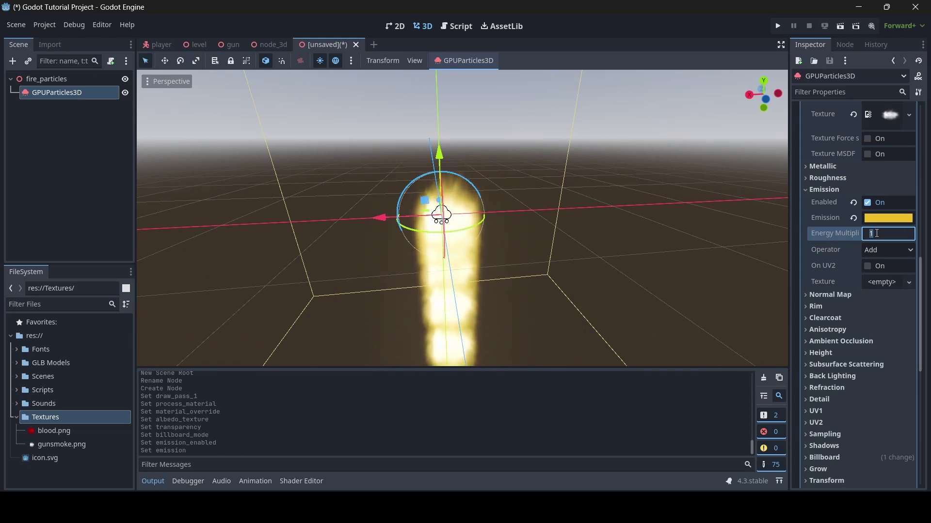
{"action": "key", "text": "Return"}
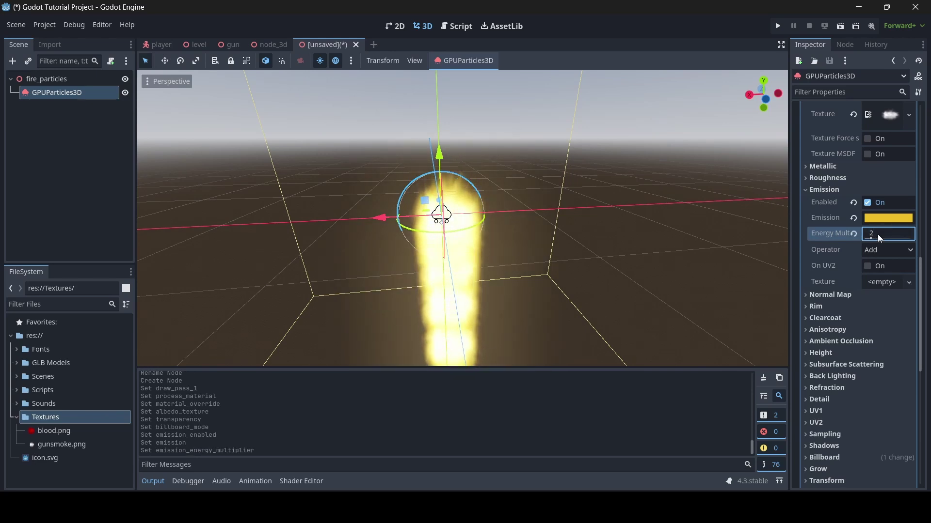
Try stronger glow by raising the emission energy multiplier to 5 and 10.
{"action": "mouse_move", "coordinate": [572, 218]}
{"action": "right_mouse_down"}
{"action": "mouse_move", "coordinate": [565, 239]}
{"action": "mouse_move", "coordinate": [577, 232]}
{"action": "right_mouse_up"}
{"action": "key", "text": "w"}
{"action": "key", "text": "s"}
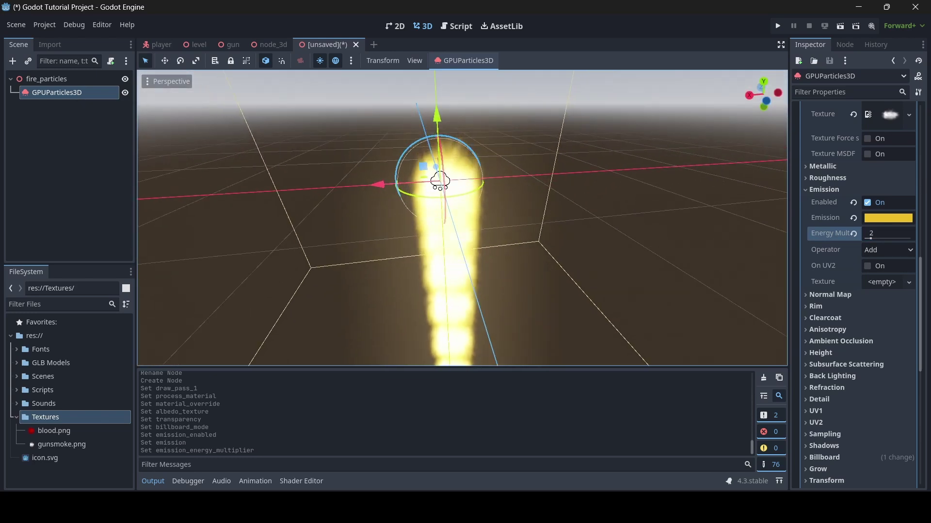
{"action": "left_click", "coordinate": [886, 234]}
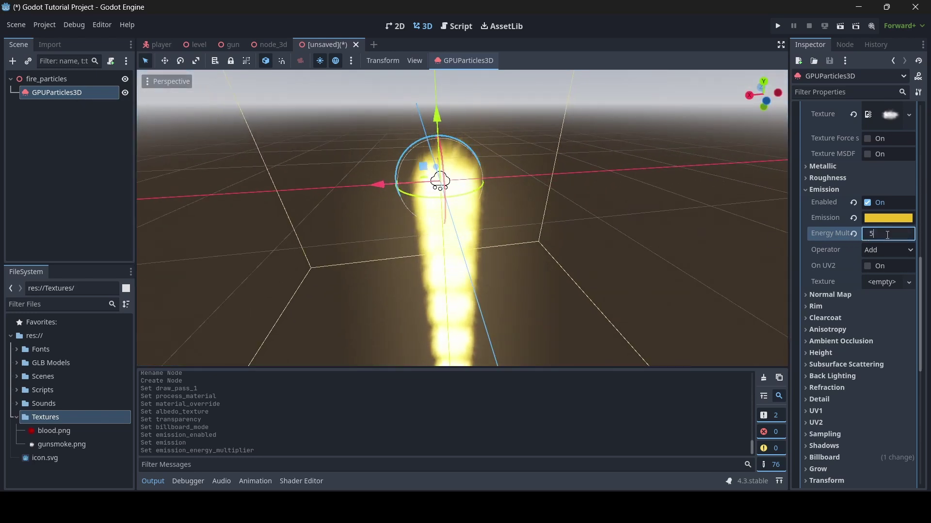
{"action": "key", "text": "Return"}
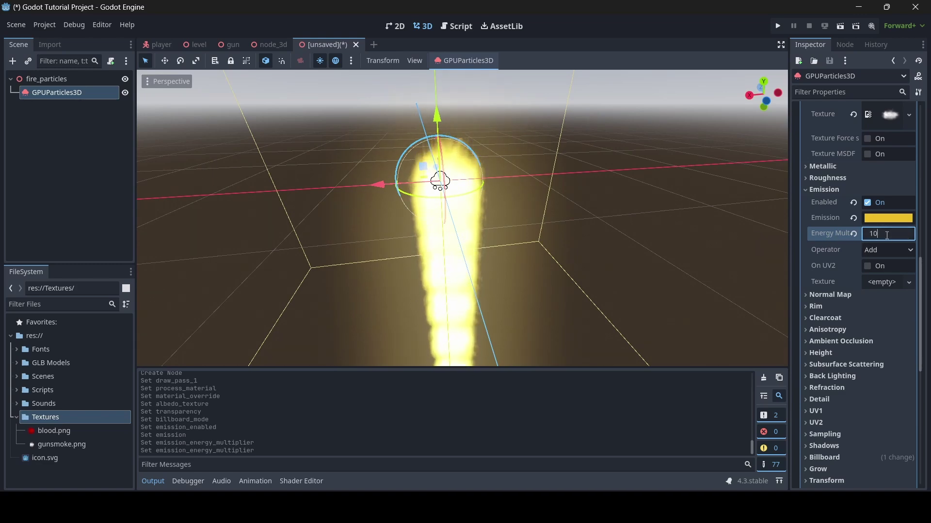
{"action": "key", "text": "Return"}
Check the glow from several angles, and reduce the emission energy multiplier to 5 and finally 2.
{"action": "key", "text": "a"}
{"action": "right_click_drag", "start_coordinate": [582, 218], "coordinate": [577, 189]}
{"action": "key", "text": "d"}
{"action": "key", "text": "a"}
{"action": "middle_click_drag", "start_coordinate": [429, 172], "coordinate": [278, 89]}
{"action": "key", "text": "s"}
{"action": "right_click_drag", "start_coordinate": [678, 189], "coordinate": [615, 170]}
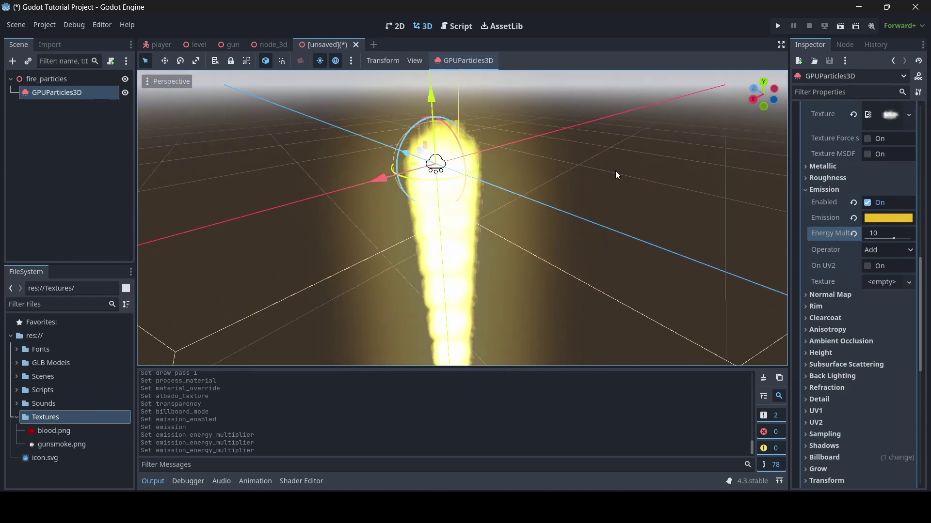
{"action": "left_click", "coordinate": [890, 234]}
{"action": "type", "text": "5"}
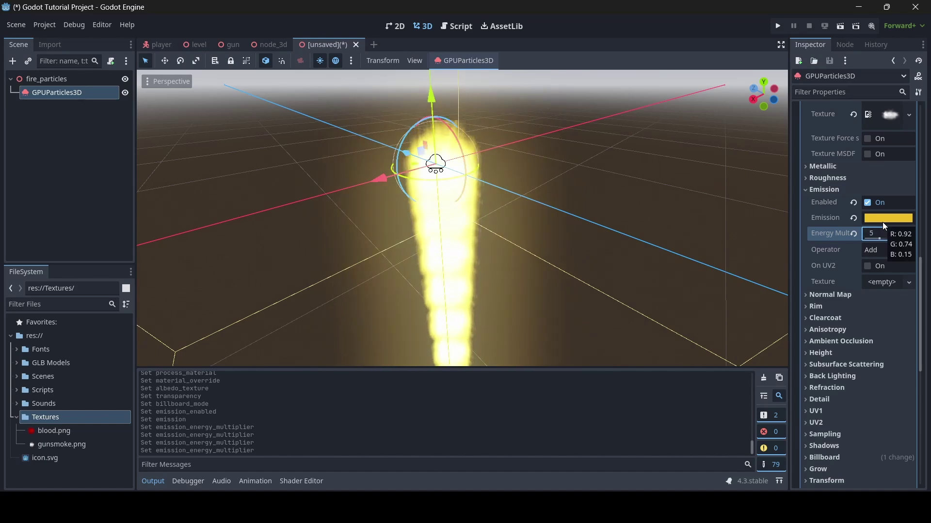
{"action": "key", "text": "Return"}
{"action": "type", "text": "2"}
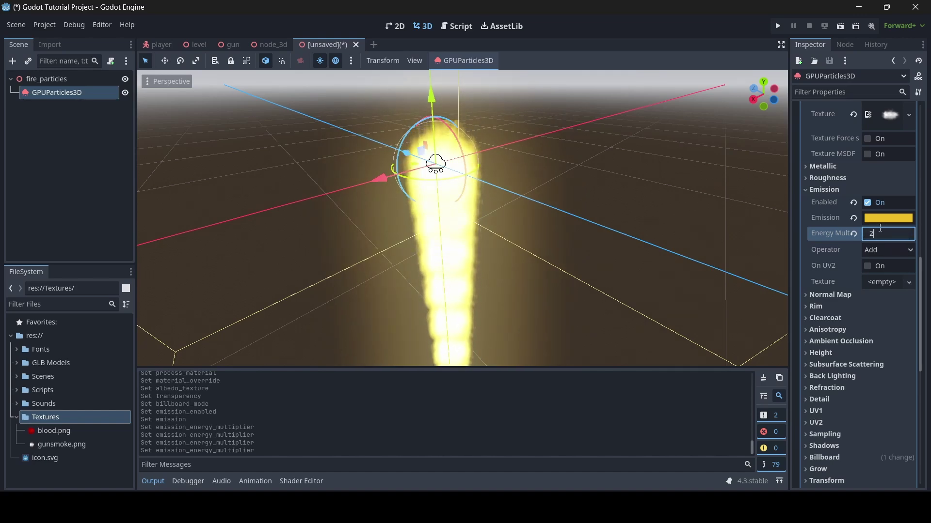
{"action": "key", "text": "Return"}
Save the scene as fire_particles.tscn in the Scenes folder.
{"action": "middle_click_drag", "start_coordinate": [679, 209], "coordinate": [611, 208]}
{"action": "key", "text": "a"}
{"action": "mouse_move", "coordinate": [597, 196]}
{"action": "right_mouse_down"}
{"action": "mouse_move", "coordinate": [626, 194]}
{"action": "mouse_move", "coordinate": [597, 196]}
{"action": "right_mouse_up"}
{"action": "key", "text": "d"}
{"action": "key", "text": "ctrl+s"}
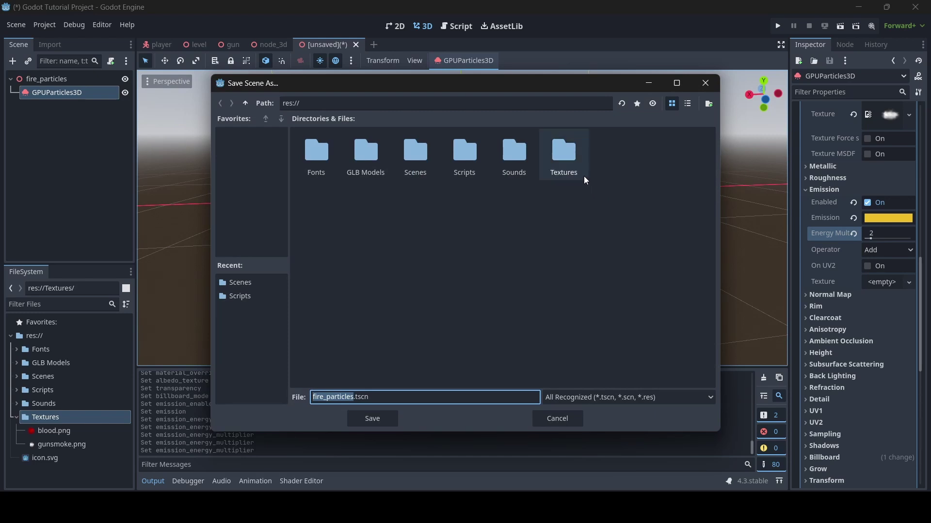
{"action": "double_click", "coordinate": [417, 159]}
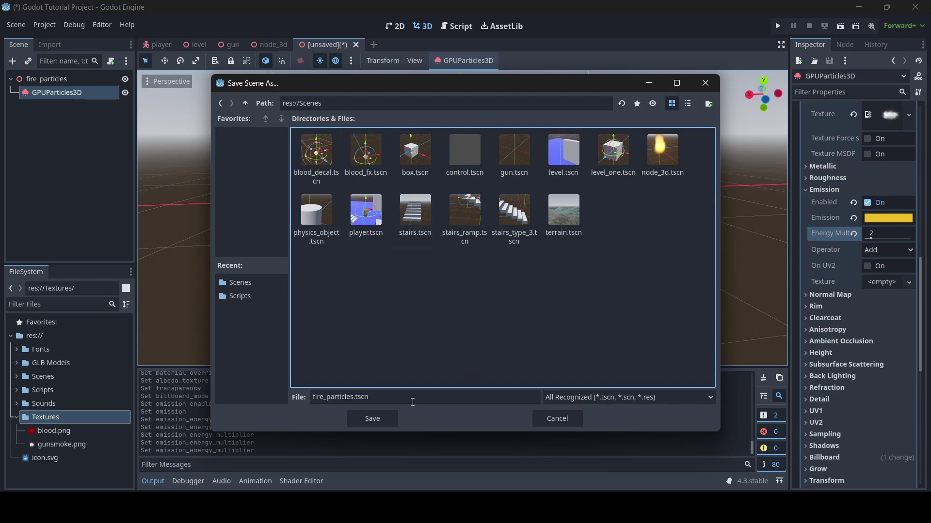
{"action": "left_click", "coordinate": [364, 418]}
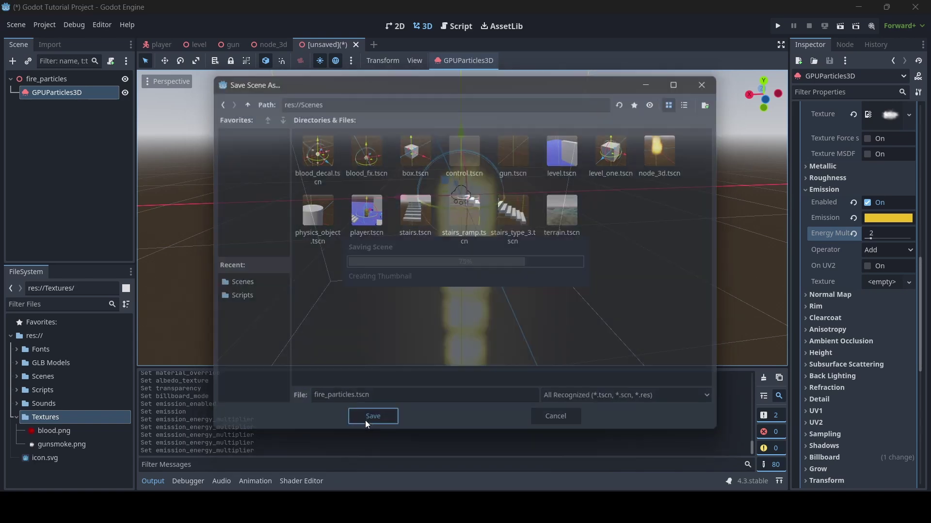
Inspect the glowing particle column from several viewpoints and collapse the material override's properties.
{"action": "right_click_drag", "start_coordinate": [537, 233], "coordinate": [523, 250]}
{"action": "key", "text": "w"}
{"action": "key", "text": "s"}
{"action": "key", "text": "w"}
{"action": "mouse_move", "coordinate": [456, 248]}
{"action": "middle_mouse_down"}
{"action": "mouse_move", "coordinate": [456, 262]}
{"action": "mouse_move", "coordinate": [463, 240]}
{"action": "middle_mouse_up"}
{"action": "right_click_drag", "start_coordinate": [463, 240], "coordinate": [444, 213]}
{"action": "key", "text": "w"}
{"action": "middle_click_drag", "start_coordinate": [458, 130], "coordinate": [427, 203]}
{"action": "scroll", "coordinate": [880, 276], "scroll_direction": "up", "scroll_amount": 10}
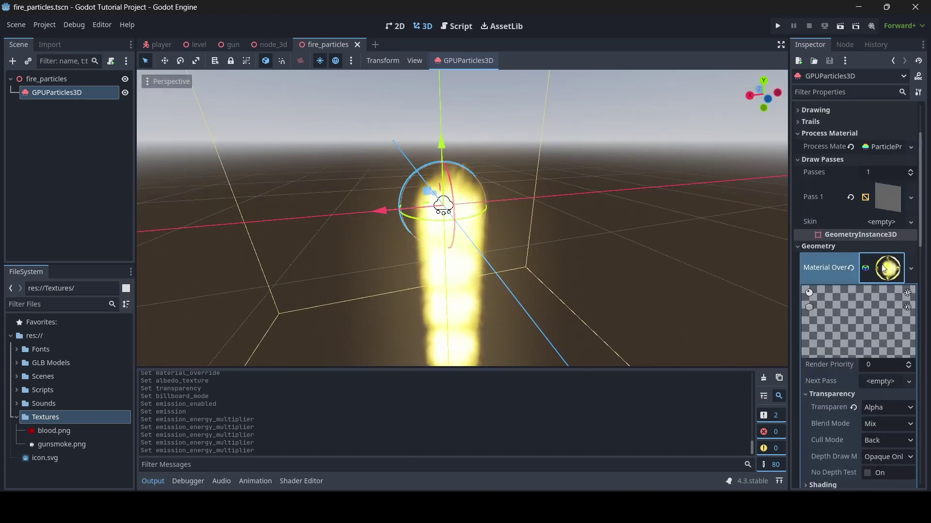
{"action": "left_click", "coordinate": [888, 270]}
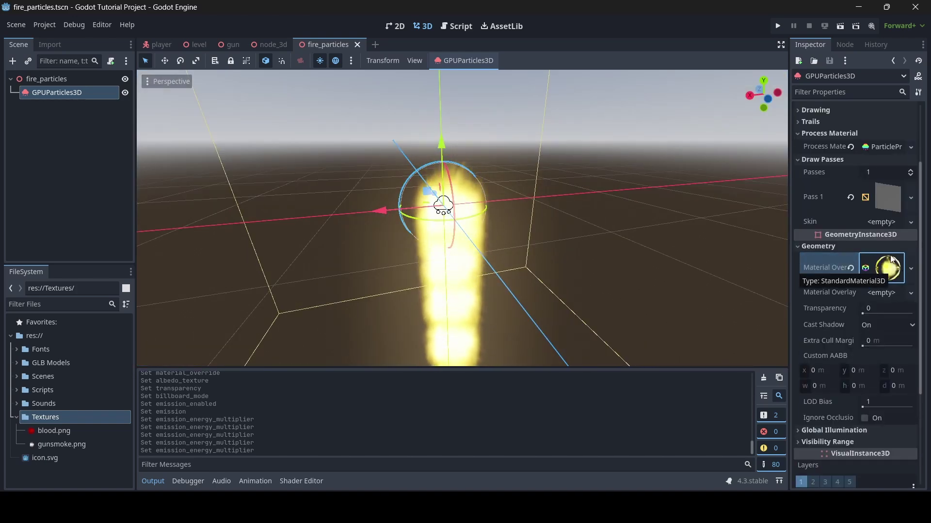